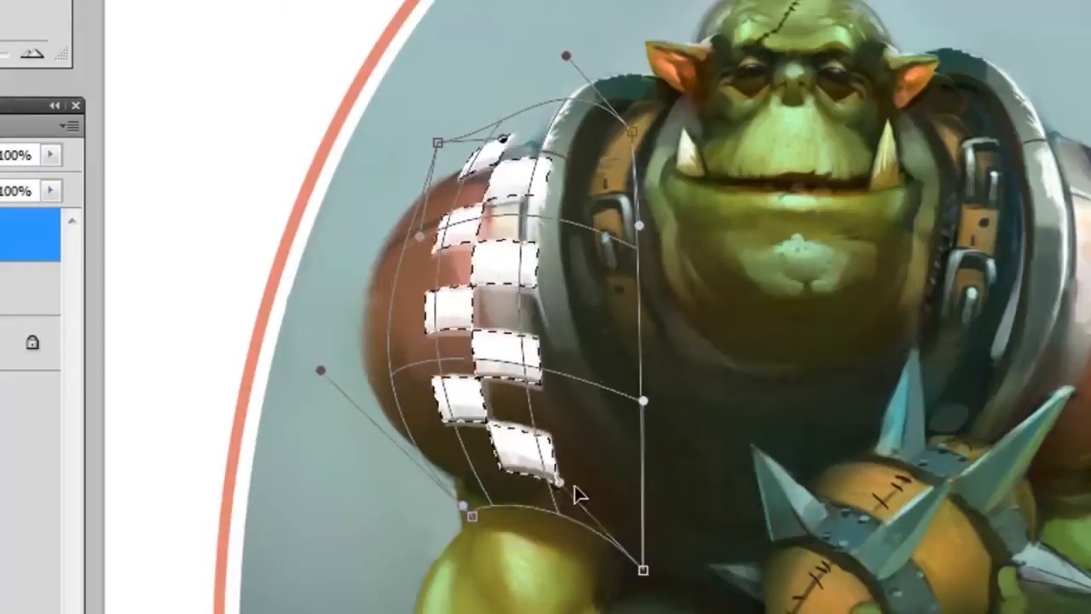
# Finish warping the selected stitches to follow the football's curve, commit the warp, and deselect.
pyautogui.moveTo(559, 337); pyautogui.dragTo(541, 341)
pyautogui.moveTo(553, 456); pyautogui.dragTo(546, 472)
pyautogui.moveTo(528, 364); pyautogui.dragTo(533, 352)
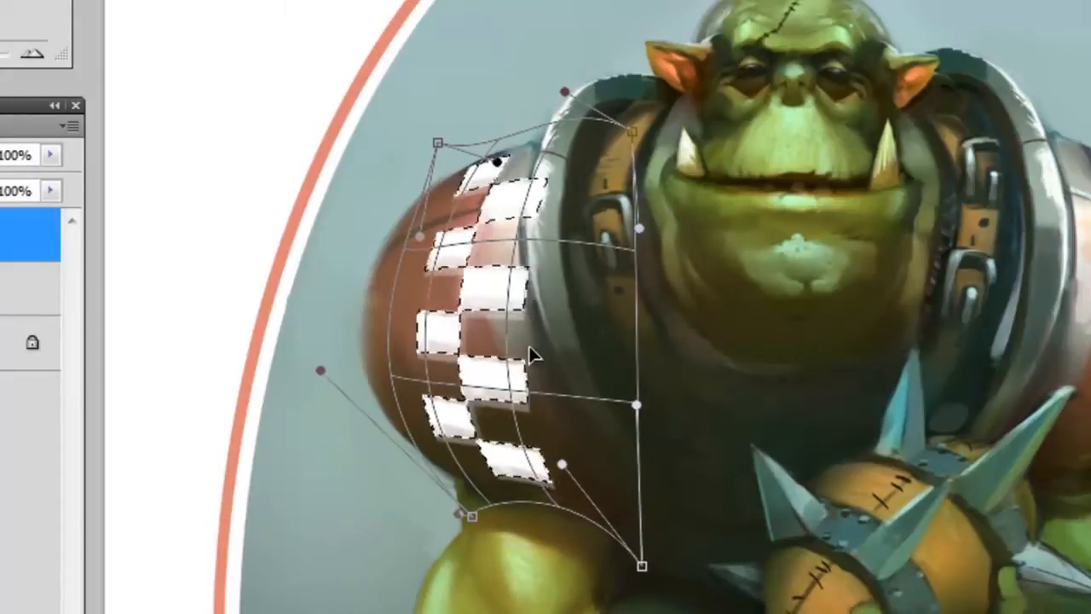
pyautogui.press('Return')
pyautogui.hotkey('ctrl', 'd')
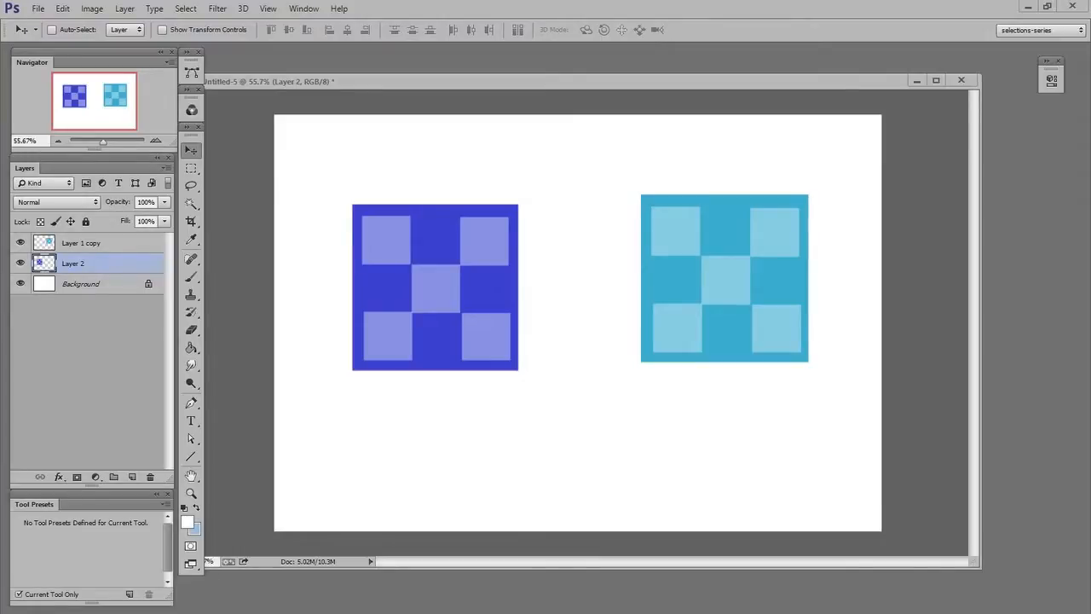
# Distort the light blue checker square by pulling its top-left corner inward and down.
pyautogui.moveTo(730, 284)
pyautogui.mouseDown()
pyautogui.moveTo(720, 293)
pyautogui.moveTo(734, 281)
pyautogui.mouseUp()
pyautogui.moveTo(772, 313); pyautogui.dragTo(765, 323)
pyautogui.hotkey('ctrl', 't')
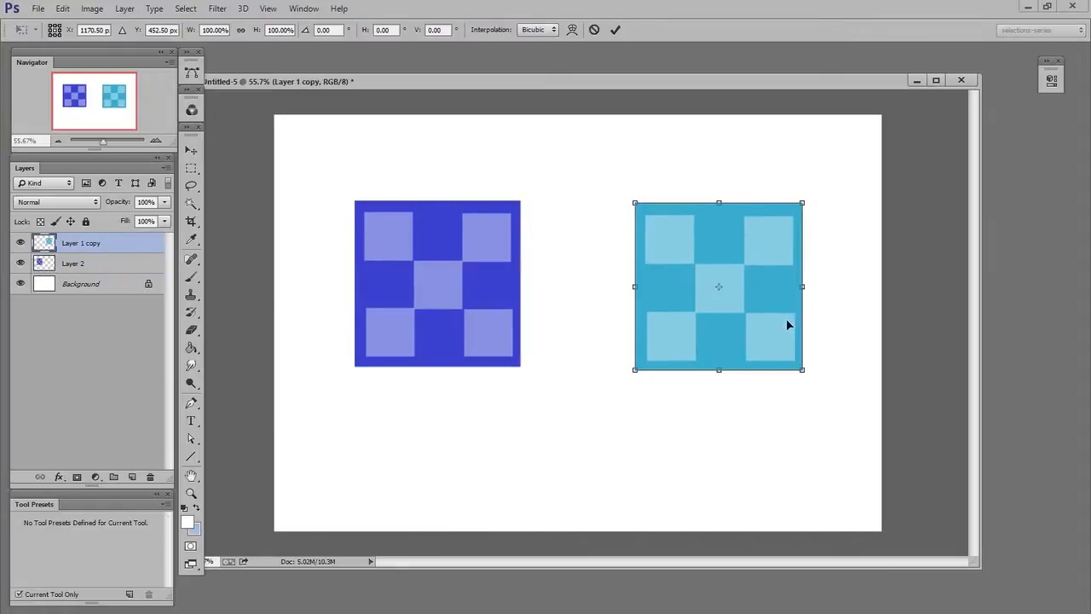
pyautogui.moveTo(635, 204); pyautogui.dragTo(675, 252)
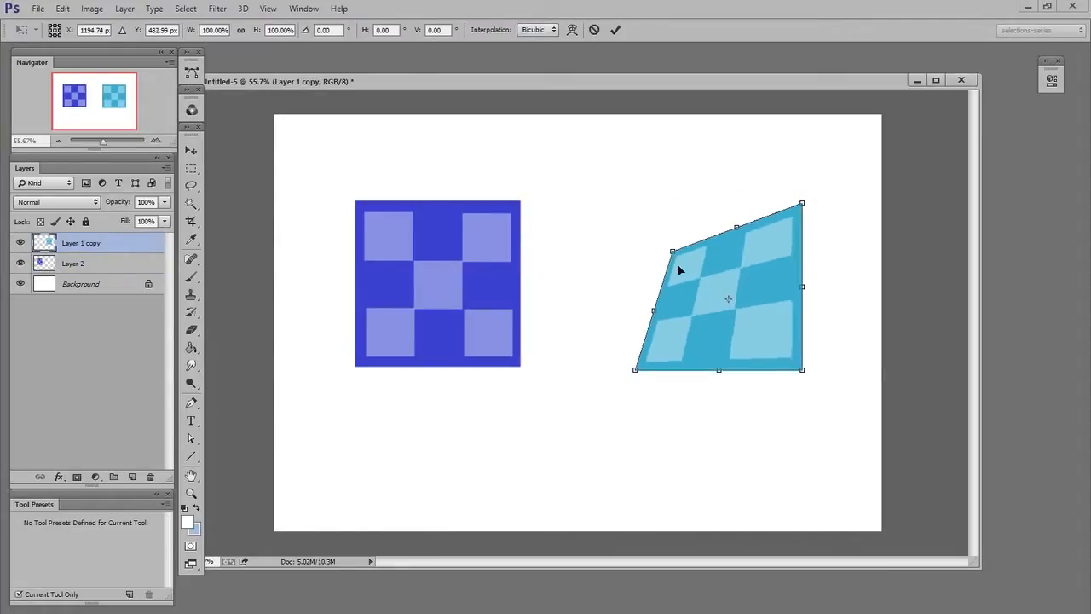
pyautogui.press('Return')
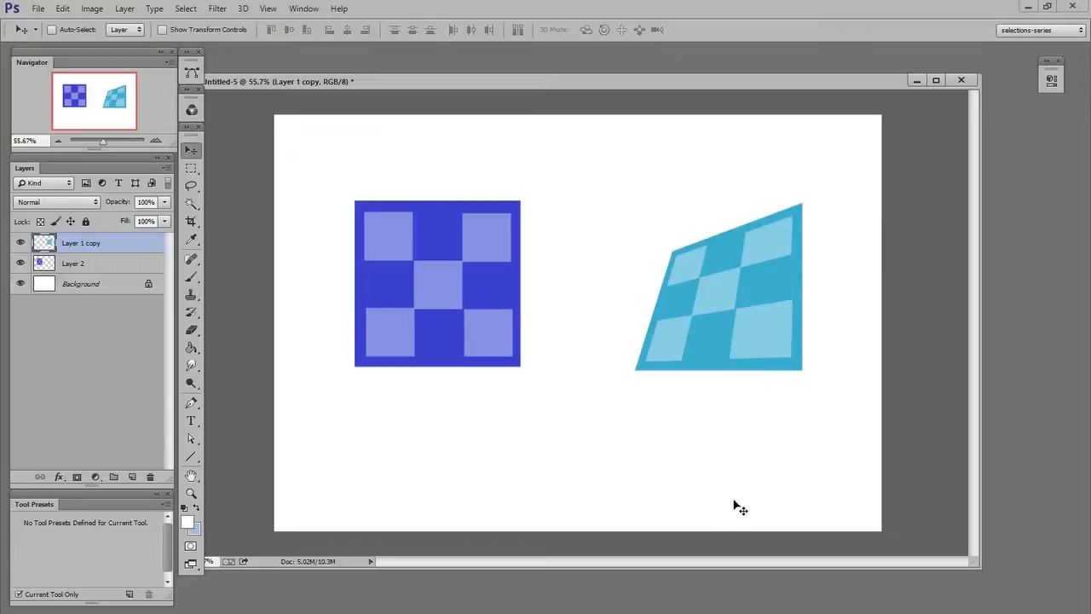
# Move the distorted light blue checker shape slightly to the left.
pyautogui.moveTo(741, 307); pyautogui.dragTo(746, 339)
pyautogui.hotkey('ctrl', 't')
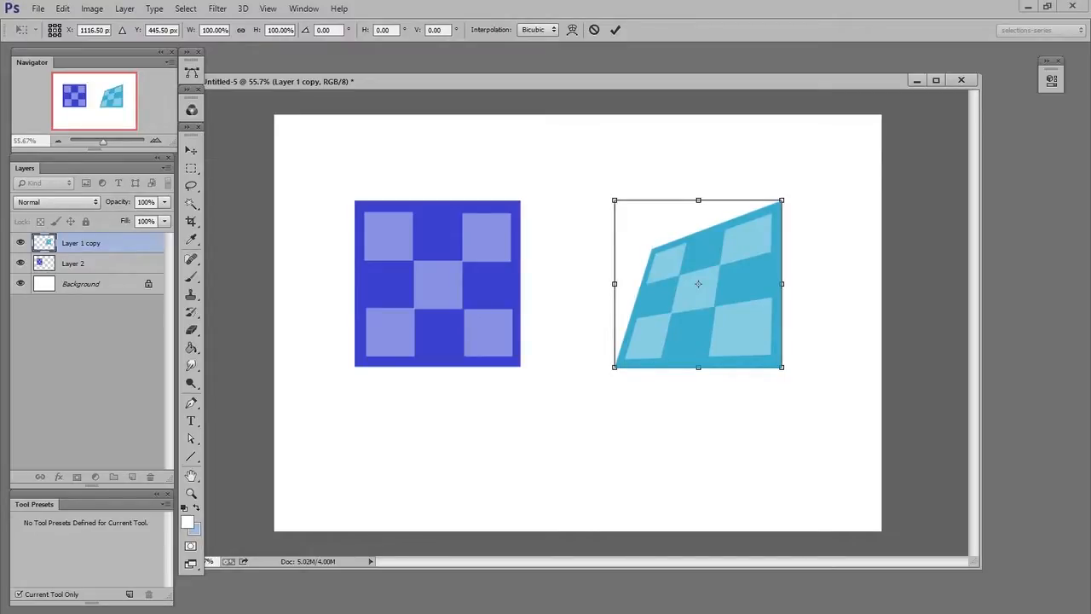
pyautogui.press('Return')
# Convert Layer 2 to a smart object and distort the blue checker square into a matching slanted shape.
pyautogui.click(109, 266)
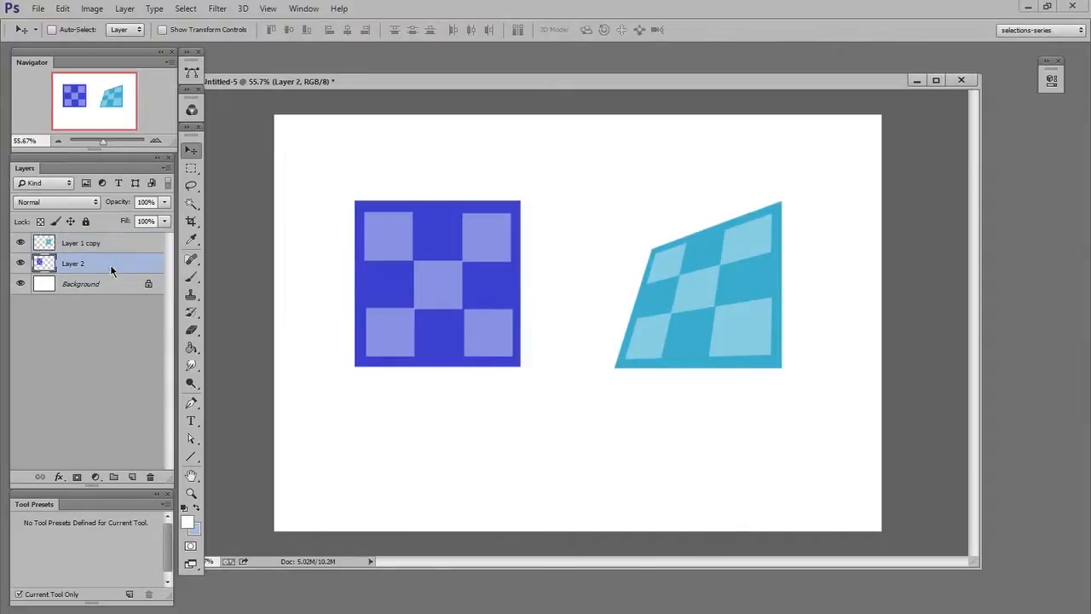
pyautogui.rightClick(111, 269)
pyautogui.click(223, 334)
pyautogui.hotkey('ctrl', 't')
pyautogui.rightClick(472, 287)
pyautogui.click(444, 270)
pyautogui.moveTo(358, 202); pyautogui.dragTo(394, 242)
pyautogui.moveTo(501, 297); pyautogui.dragTo(511, 305)
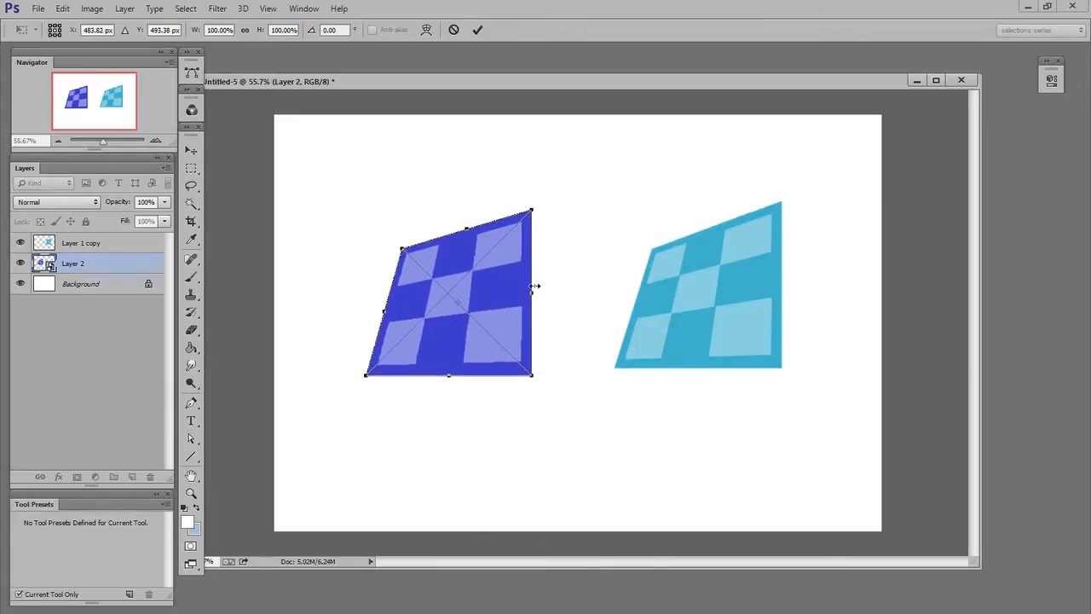
pyautogui.press('Return')
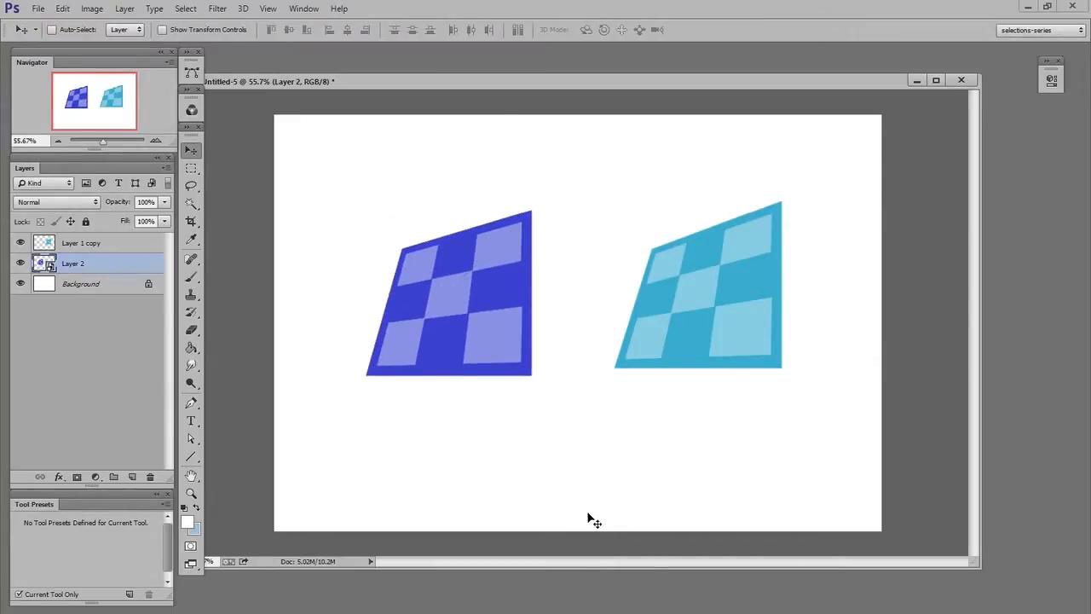
# Reposition the blue smart object and warp it into a curved, billowing shape.
pyautogui.hotkey('ctrl', 't')
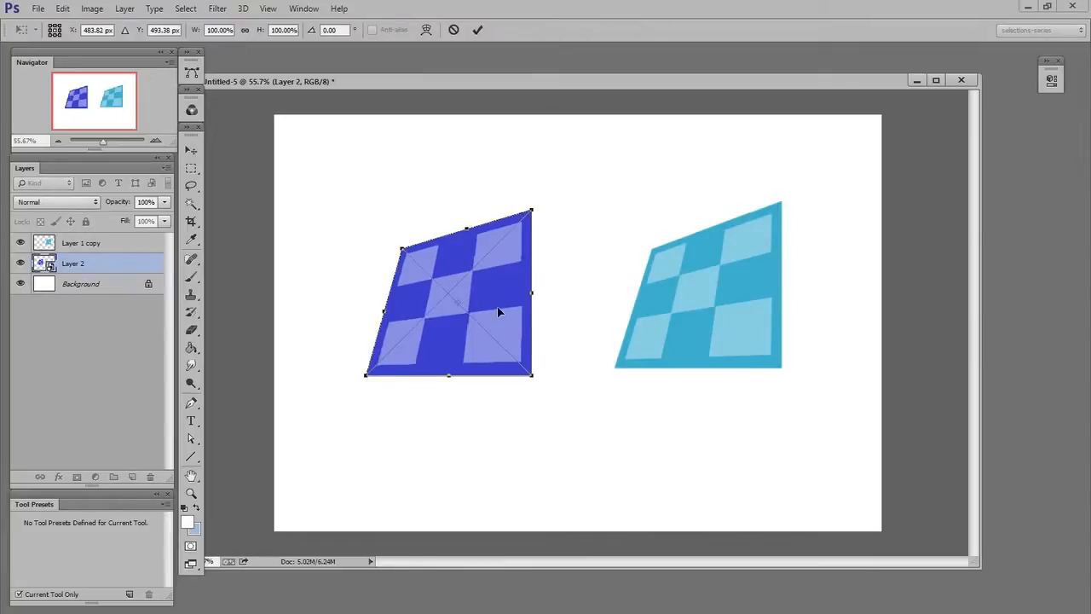
pyautogui.moveTo(500, 312); pyautogui.dragTo(518, 293)
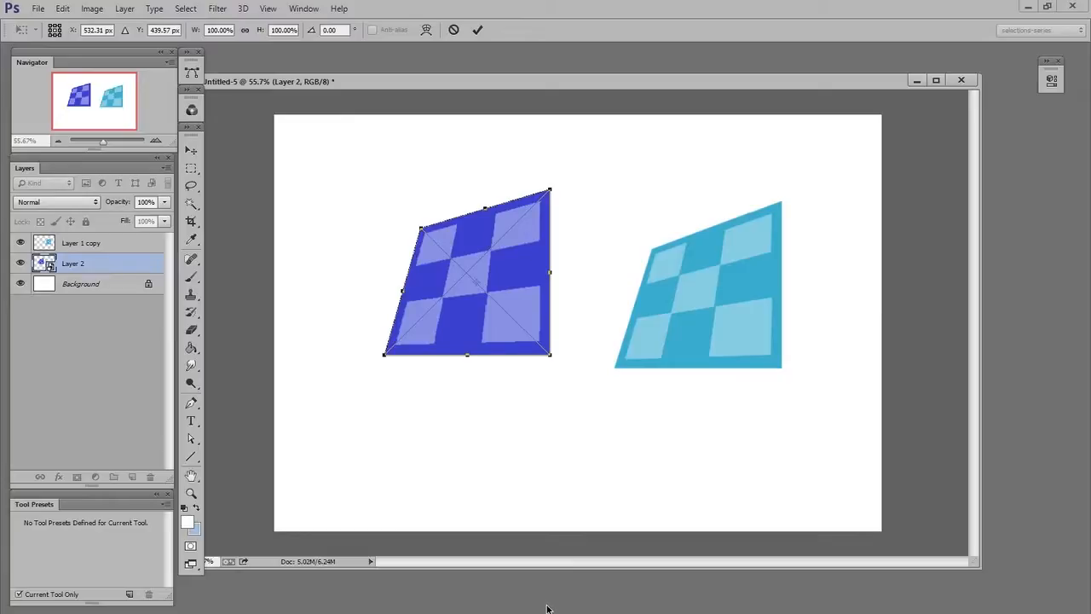
pyautogui.rightClick(515, 268)
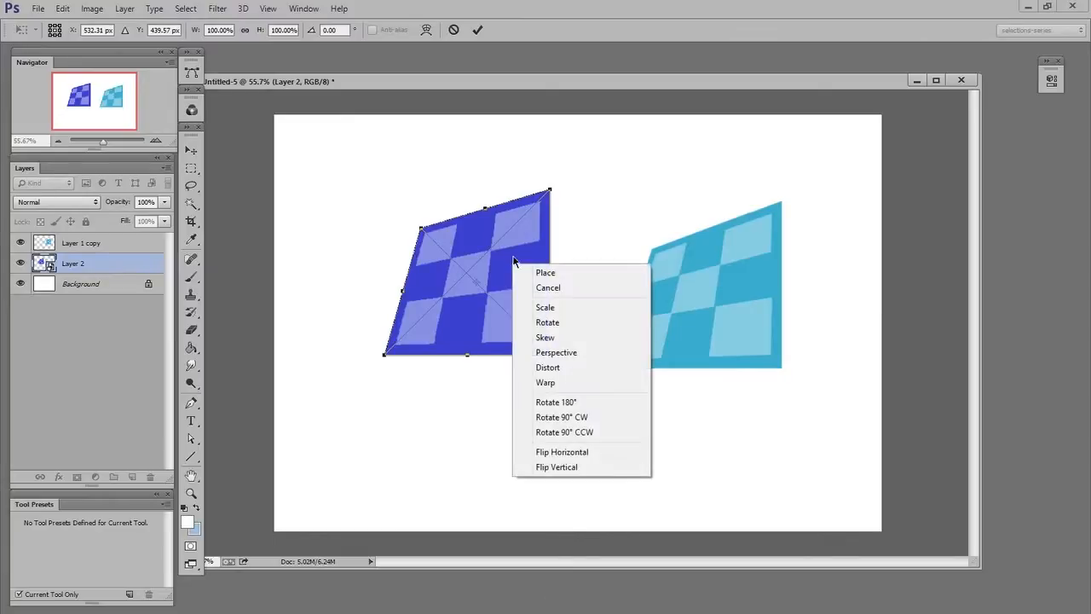
pyautogui.click(564, 379)
pyautogui.moveTo(449, 253); pyautogui.dragTo(478, 286)
pyautogui.moveTo(478, 234); pyautogui.dragTo(483, 227)
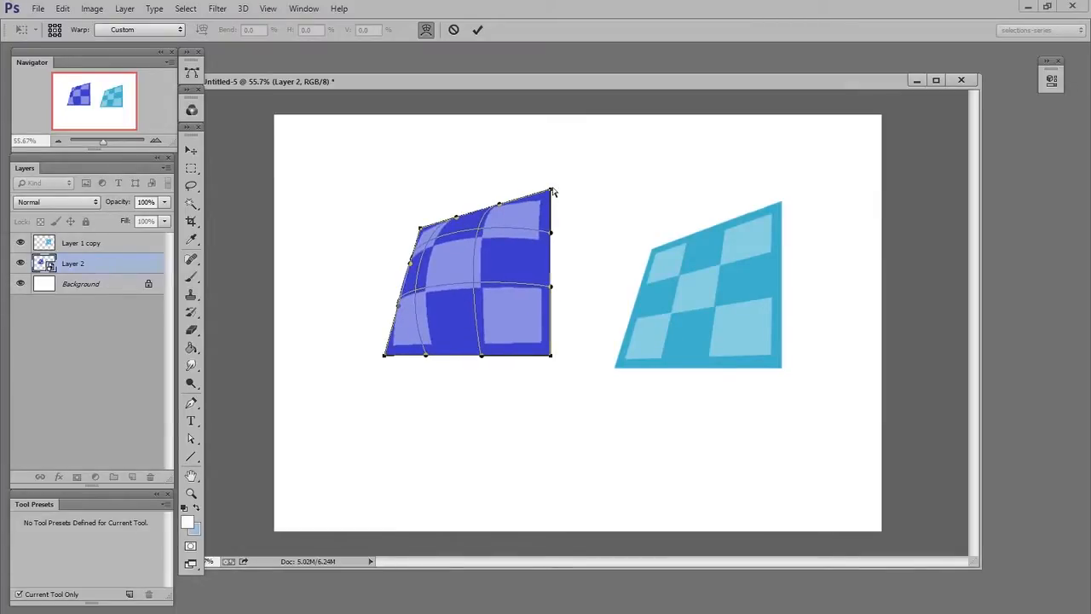
pyautogui.moveTo(555, 190); pyautogui.dragTo(574, 182)
pyautogui.moveTo(574, 223); pyautogui.dragTo(563, 237)
pyautogui.moveTo(550, 355); pyautogui.dragTo(570, 355)
pyautogui.moveTo(482, 355); pyautogui.dragTo(418, 326)
pyautogui.moveTo(476, 284); pyautogui.dragTo(471, 280)
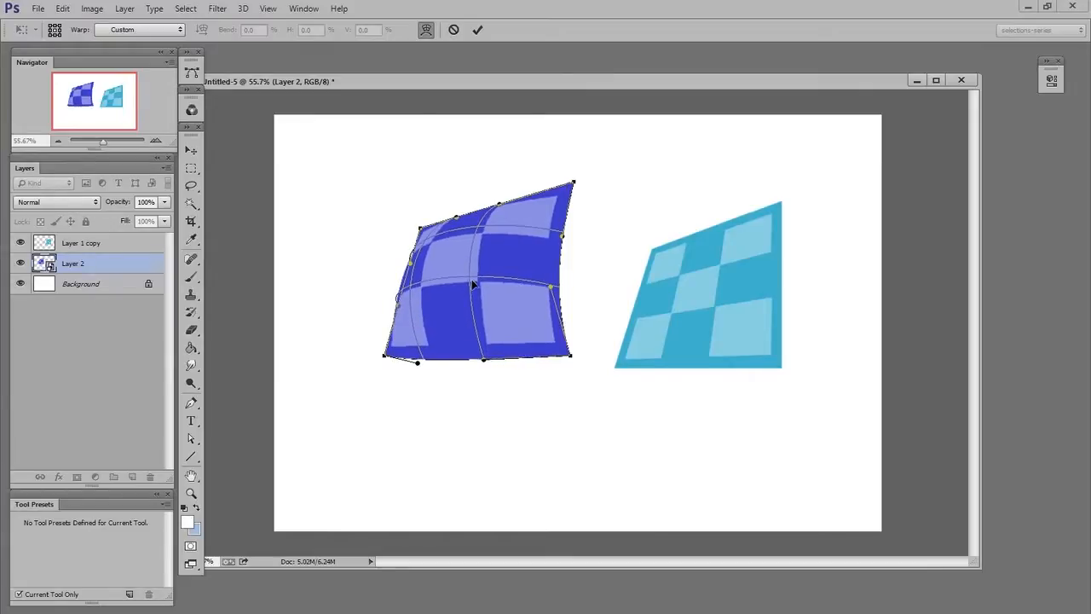
pyautogui.moveTo(483, 226); pyautogui.dragTo(508, 199)
pyautogui.moveTo(475, 272); pyautogui.dragTo(477, 278)
pyautogui.moveTo(552, 286); pyautogui.dragTo(564, 291)
pyautogui.press('Return')
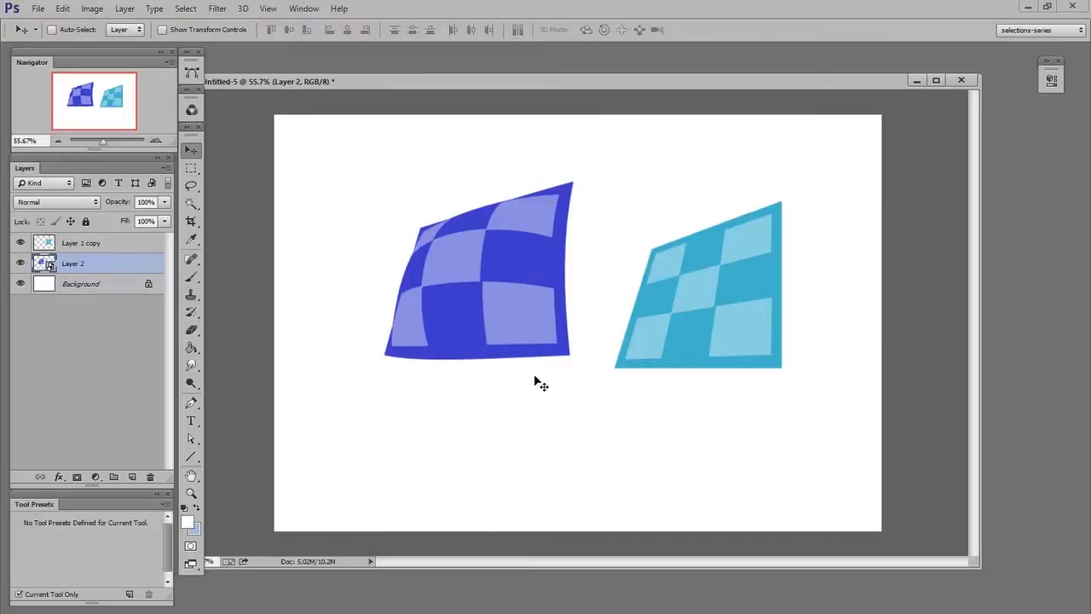
# Open Layer 2's smart object contents and arrange its window beside the main document.
pyautogui.doubleClick(44, 263)
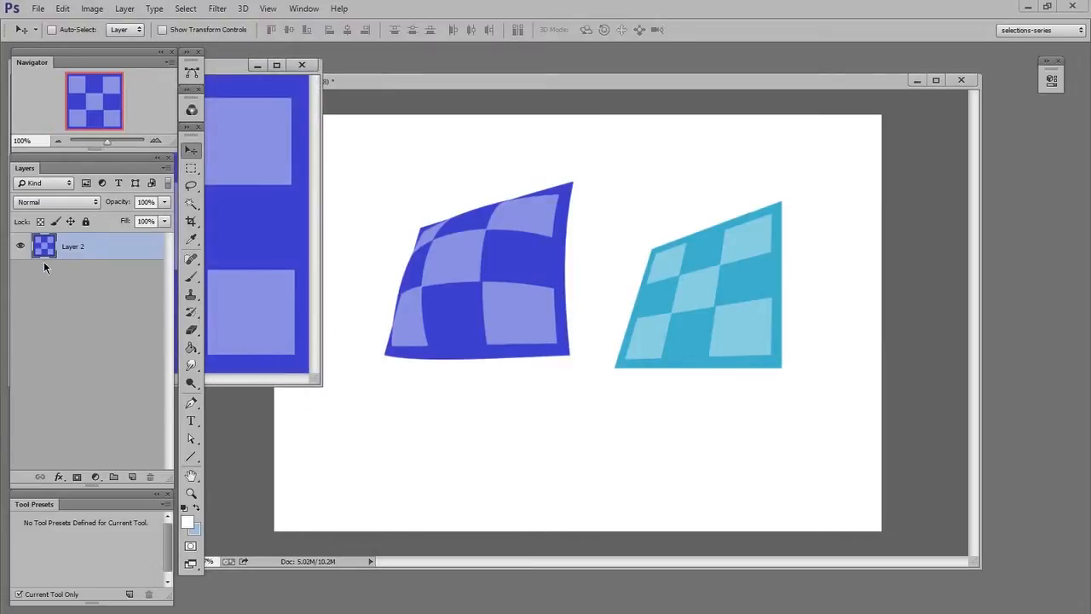
pyautogui.moveTo(234, 68); pyautogui.dragTo(713, 147)
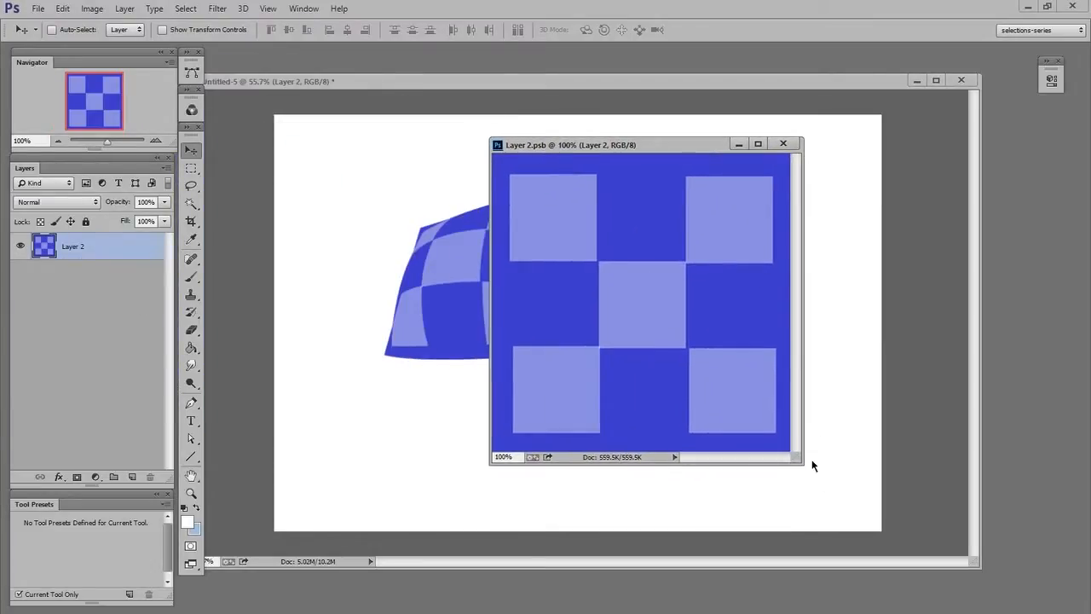
pyautogui.moveTo(841, 489); pyautogui.dragTo(872, 510)
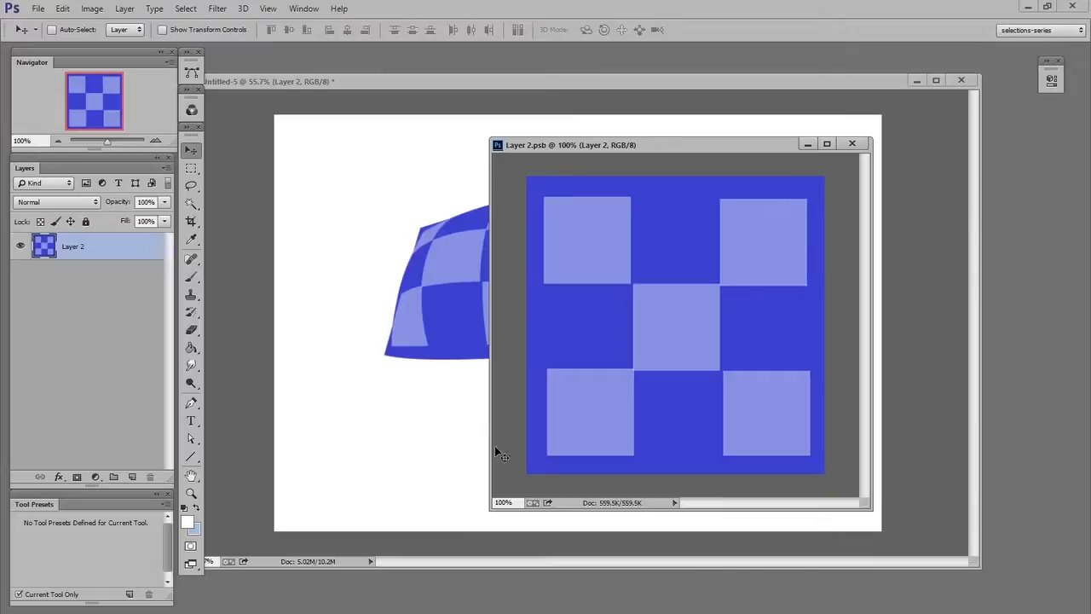
pyautogui.moveTo(575, 145); pyautogui.dragTo(730, 208)
pyautogui.click(551, 309)
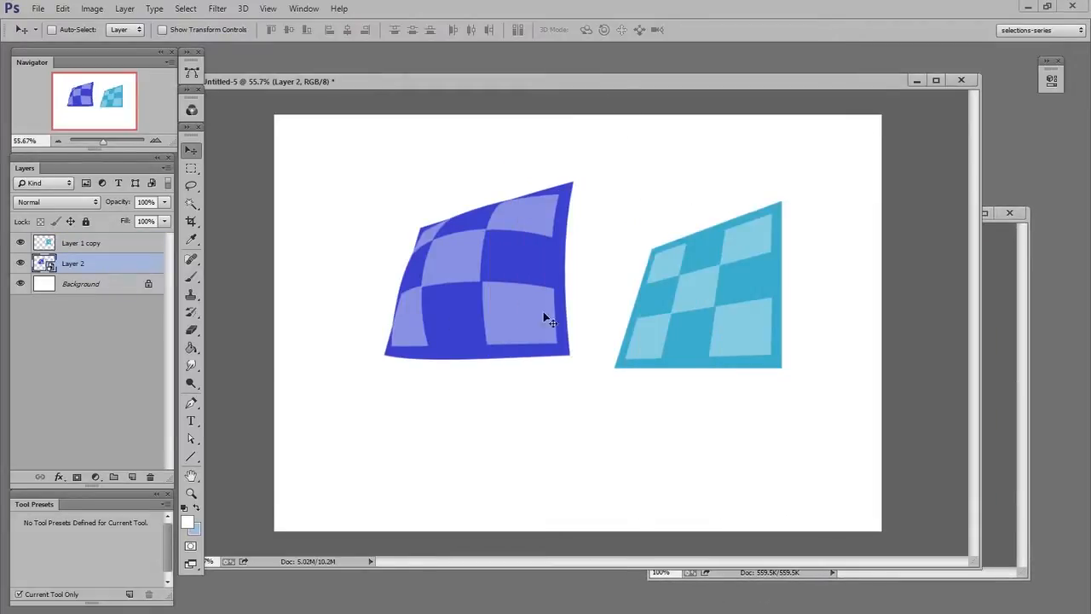
pyautogui.click(974, 409)
pyautogui.moveTo(808, 213); pyautogui.dragTo(735, 200)
# Paint a large red circle on a new layer in the smart object with the Brush tool and save it.
pyautogui.press('b')
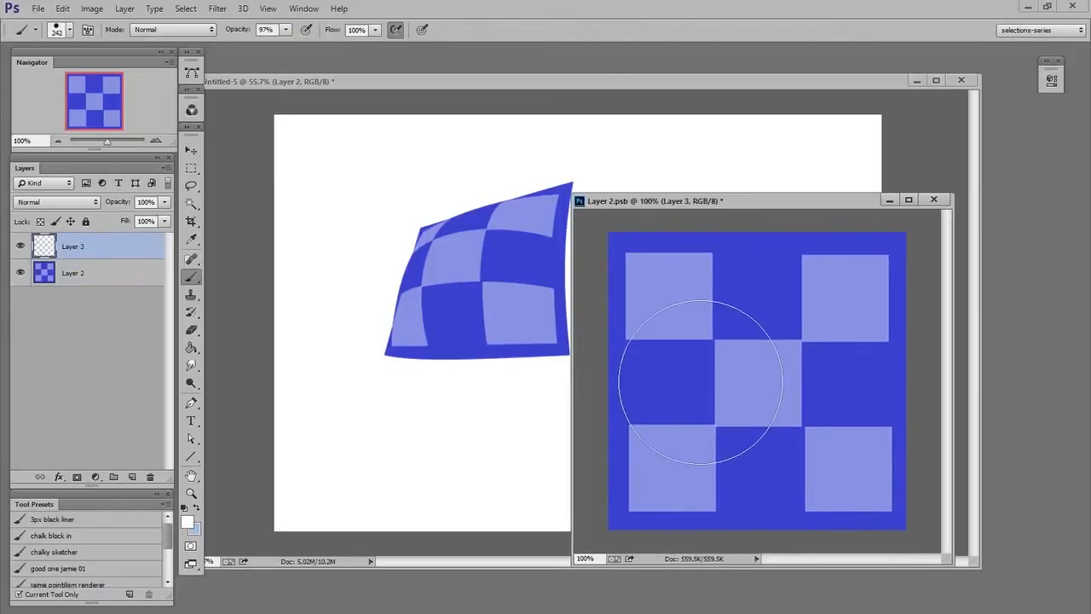
pyautogui.rightClick(706, 376)
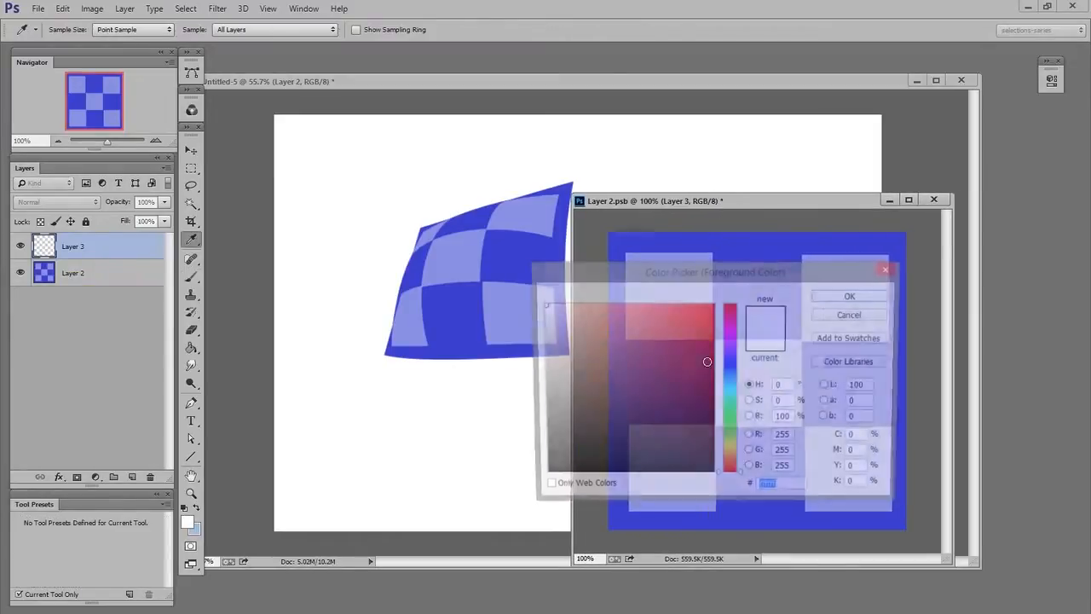
pyautogui.moveTo(648, 348); pyautogui.dragTo(699, 306)
pyautogui.click(869, 296)
pyautogui.keyDown('alt'); pyautogui.rightClick(758, 356); pyautogui.keyUp('alt')
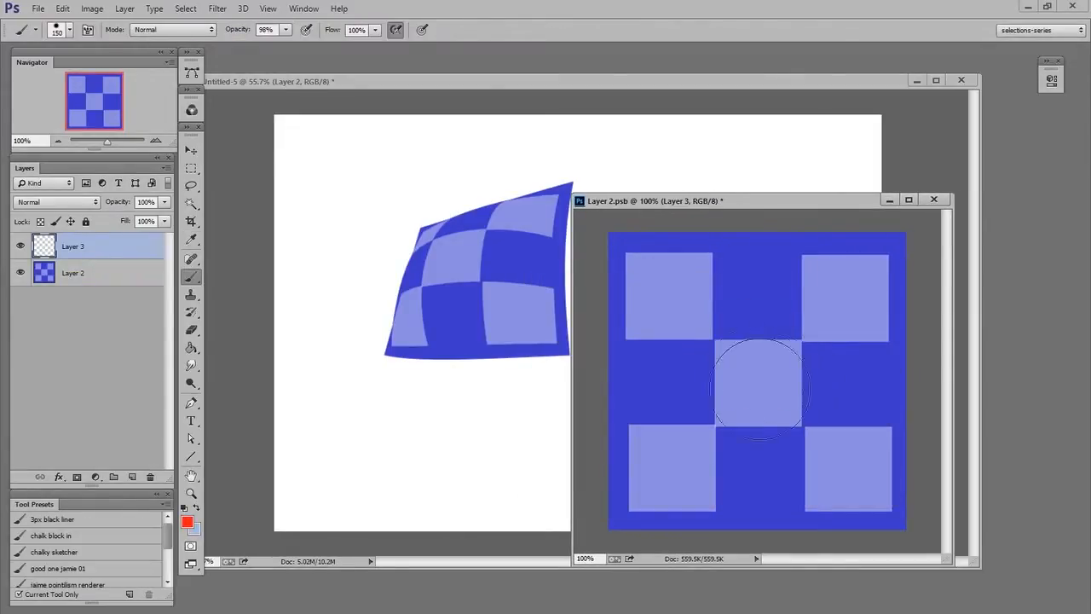
pyautogui.click(763, 378)
pyautogui.hotkey('ctrl', 's')
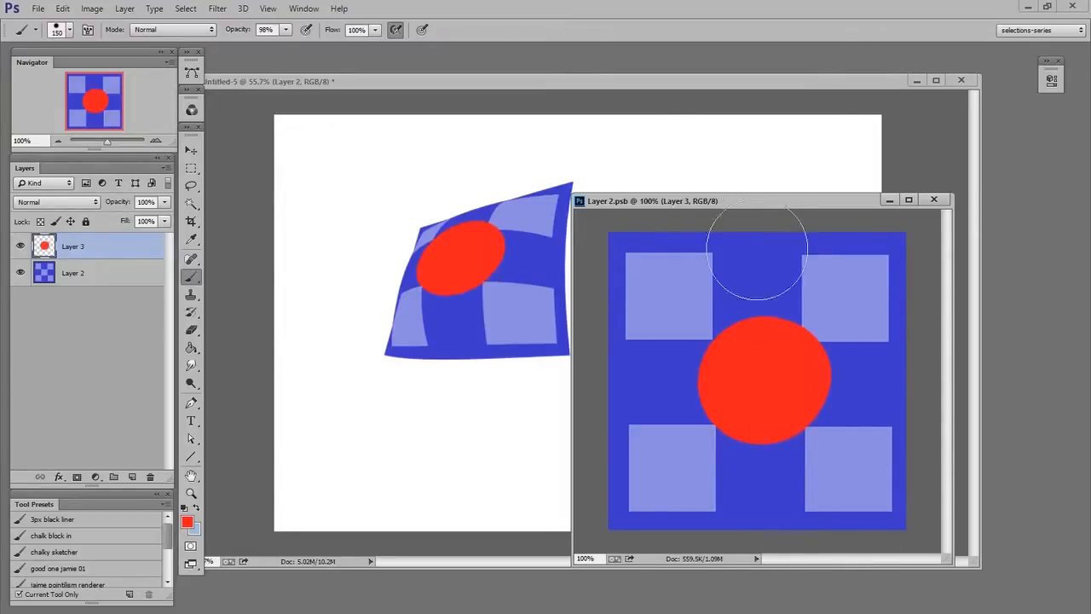
# Close the smart object window and narrow the main document window to sit beside the contents.
pyautogui.hotkey('ctrl', 'w')
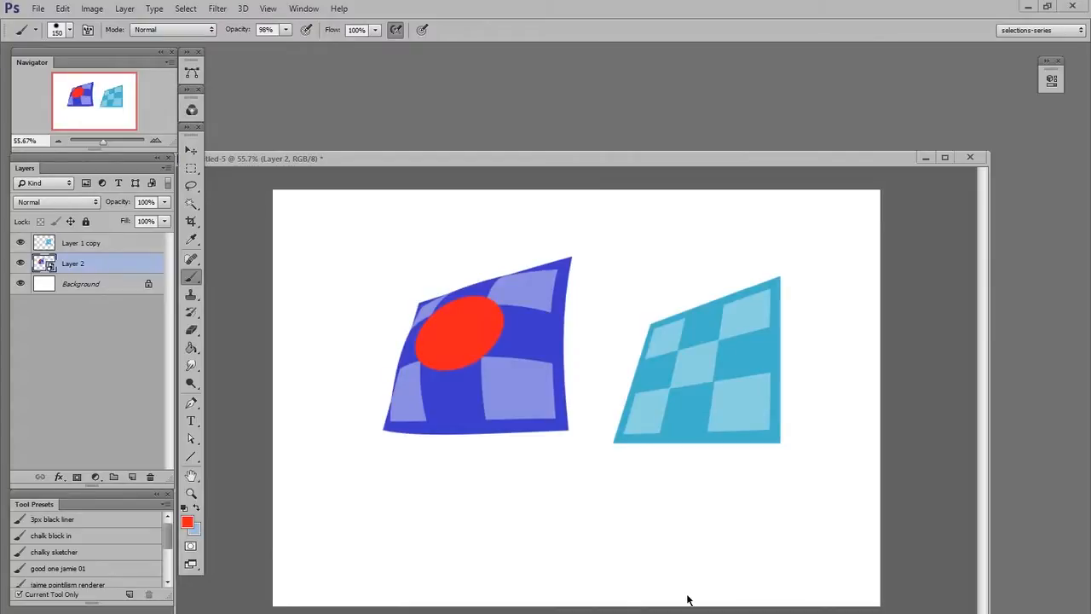
pyautogui.moveTo(989, 452); pyautogui.dragTo(733, 447)
pyautogui.click(935, 453)
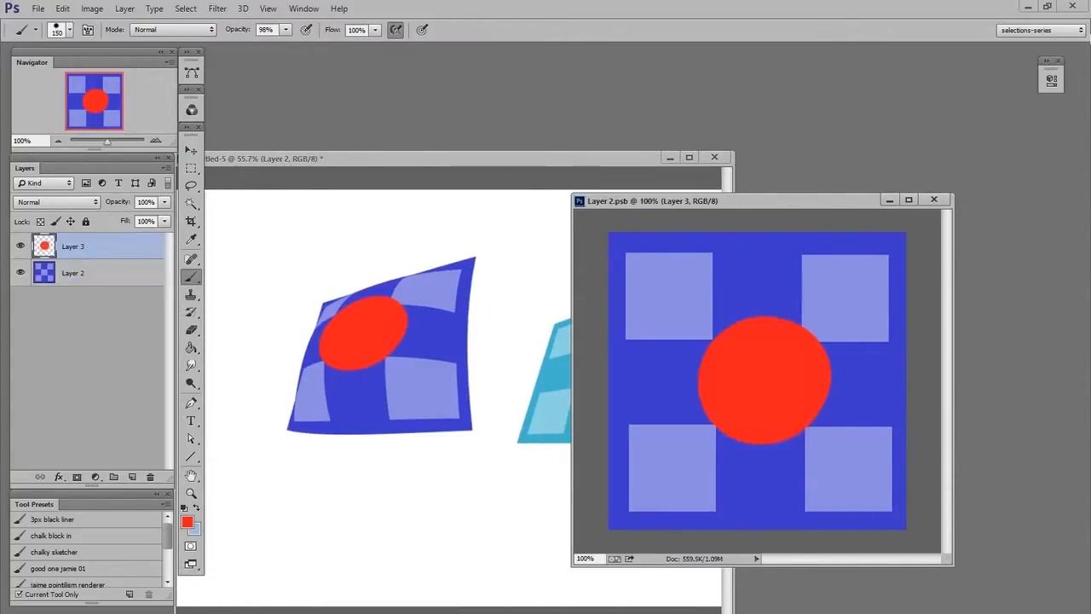
# Paste a sticker collage into the smart object, scale it down to fit the canvas, and save.
pyautogui.hotkey('ctrl', 'v')
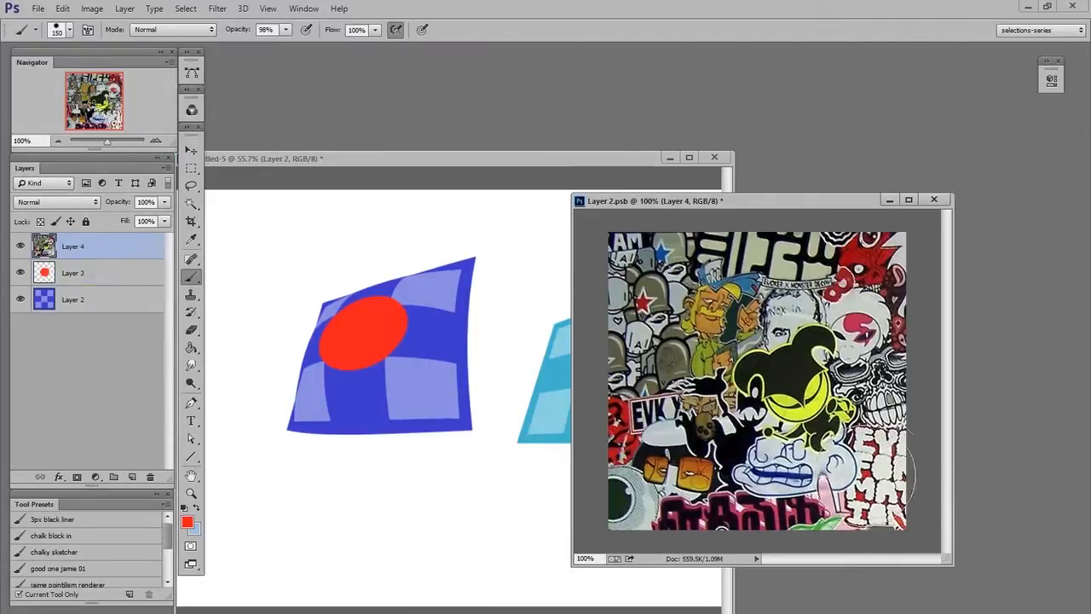
pyautogui.click(191, 151)
pyautogui.press('z')
pyautogui.moveTo(787, 497); pyautogui.dragTo(682, 408)
pyautogui.hotkey('ctrl', 't')
pyautogui.moveTo(658, 235); pyautogui.dragTo(707, 283)
pyautogui.moveTo(919, 471); pyautogui.dragTo(830, 446)
pyautogui.press('Return')
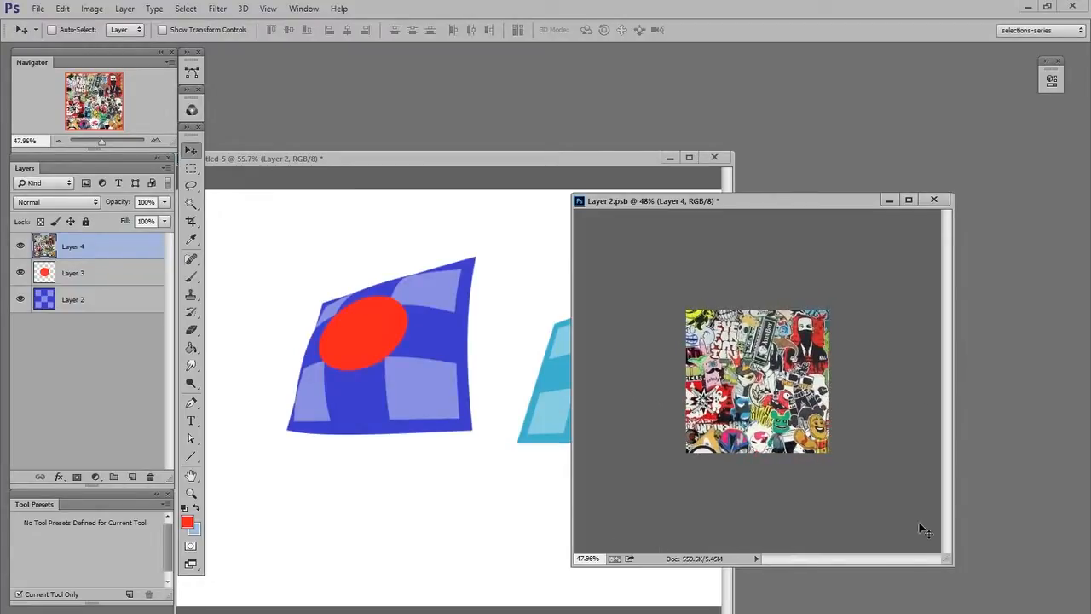
pyautogui.hotkey('ctrl', 's')
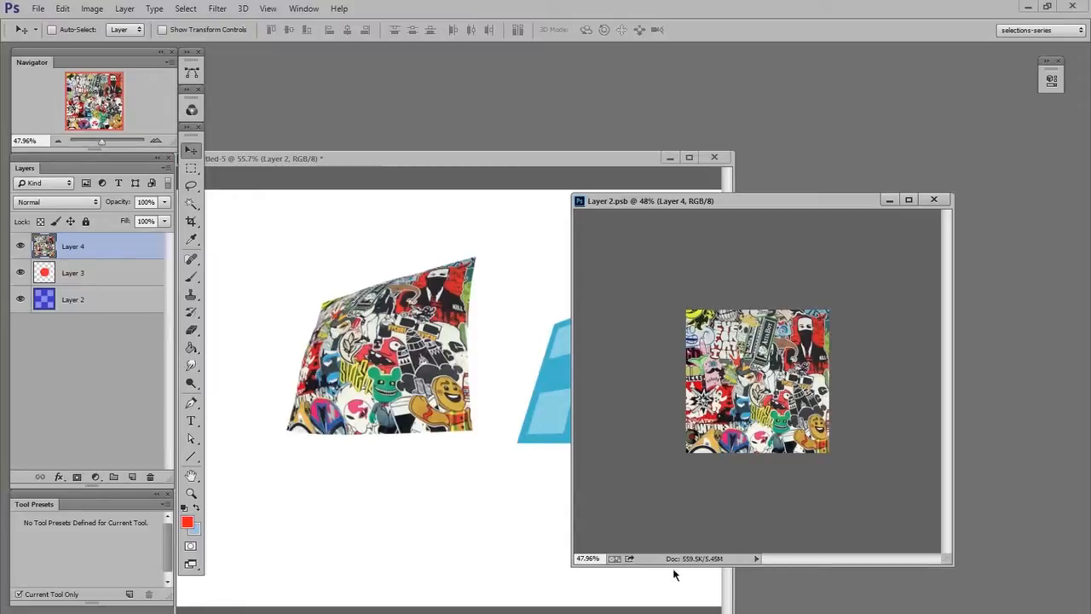
pyautogui.click(117, 413)
pyautogui.moveTo(516, 160); pyautogui.dragTo(579, 154)
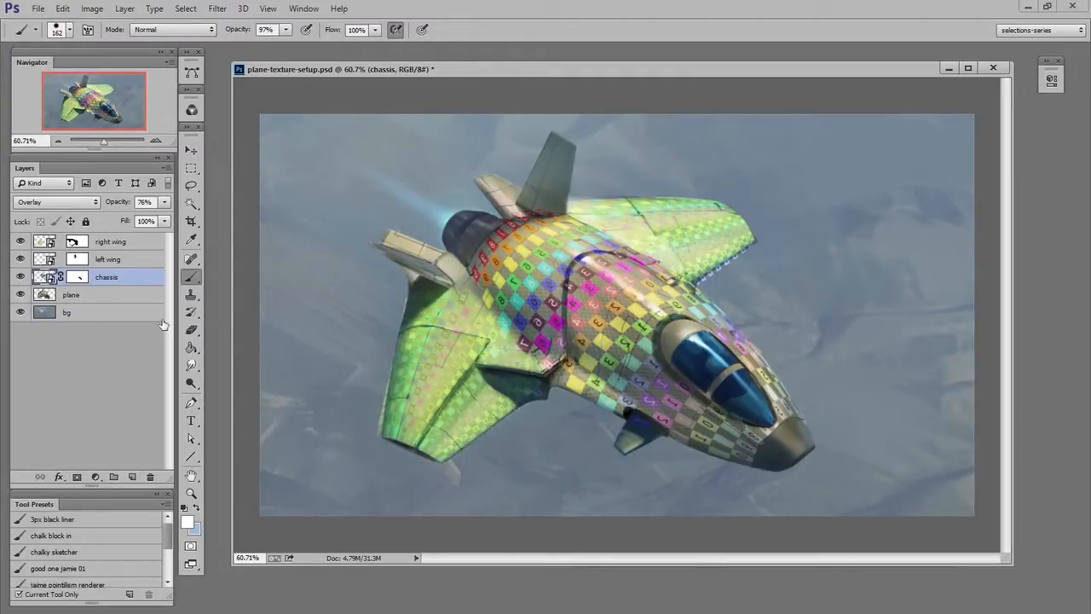
# Open the chassis layer's smart object and zoom out to view its numbered checker texture.
pyautogui.click(20, 277)
pyautogui.click(20, 277)
pyautogui.doubleClick(44, 276)
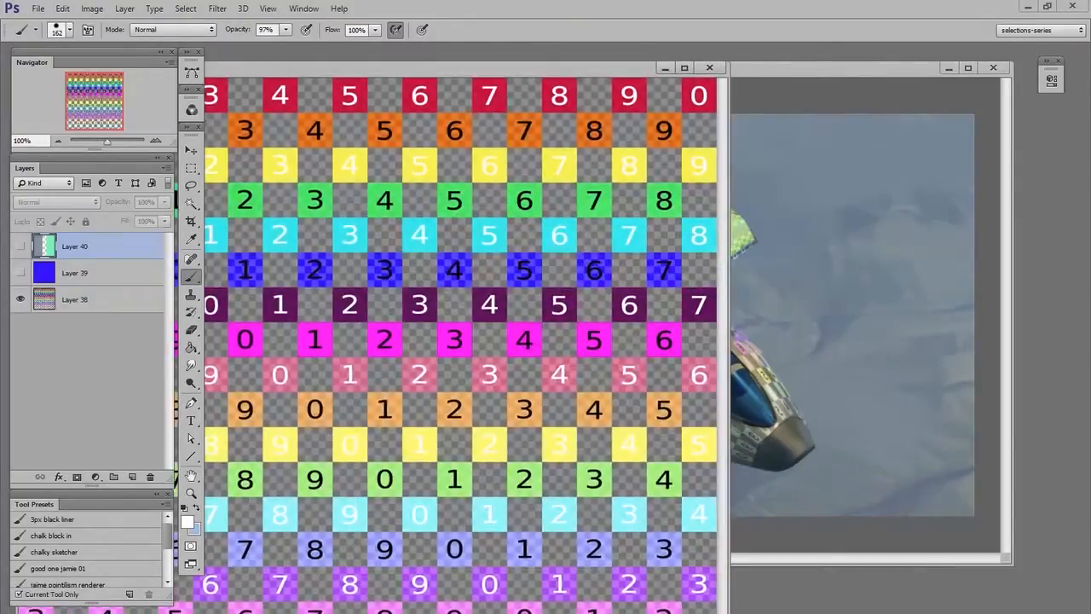
pyautogui.keyDown('alt'); pyautogui.click(601, 233); pyautogui.keyUp('alt')
pyautogui.press('z')
pyautogui.moveTo(621, 285); pyautogui.dragTo(580, 305)
pyautogui.press('b')
pyautogui.moveTo(629, 74)
pyautogui.mouseDown()
pyautogui.moveTo(486, 189)
pyautogui.moveTo(459, 242)
pyautogui.moveTo(838, 108)
pyautogui.moveTo(833, 99)
pyautogui.mouseUp()
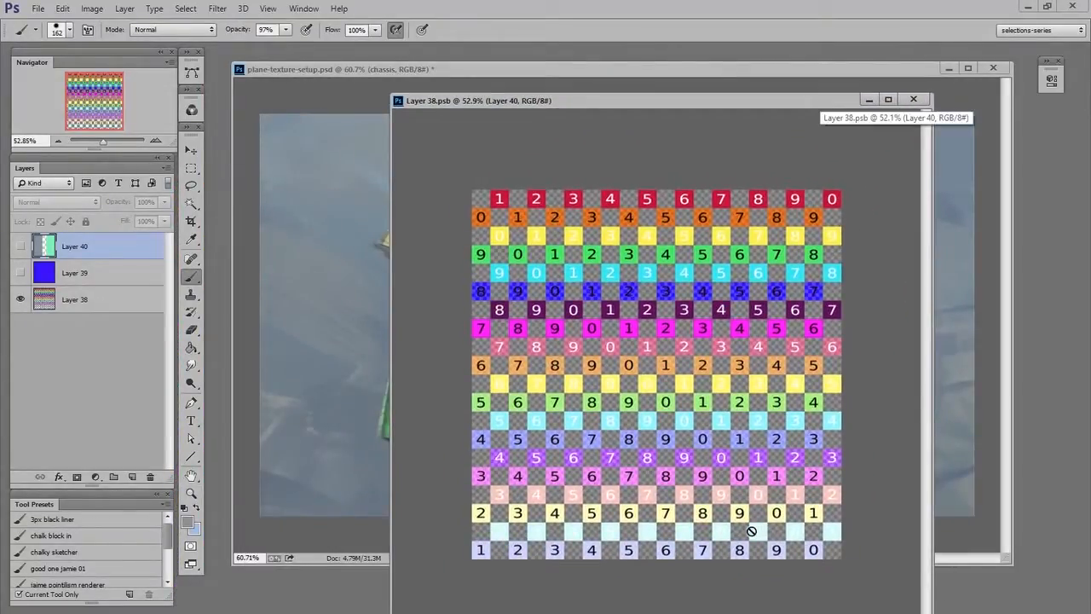
# Paste the sticker collage into the chassis smart object and scale it to cover the checker texture.
pyautogui.hotkey('ctrl', 'v')
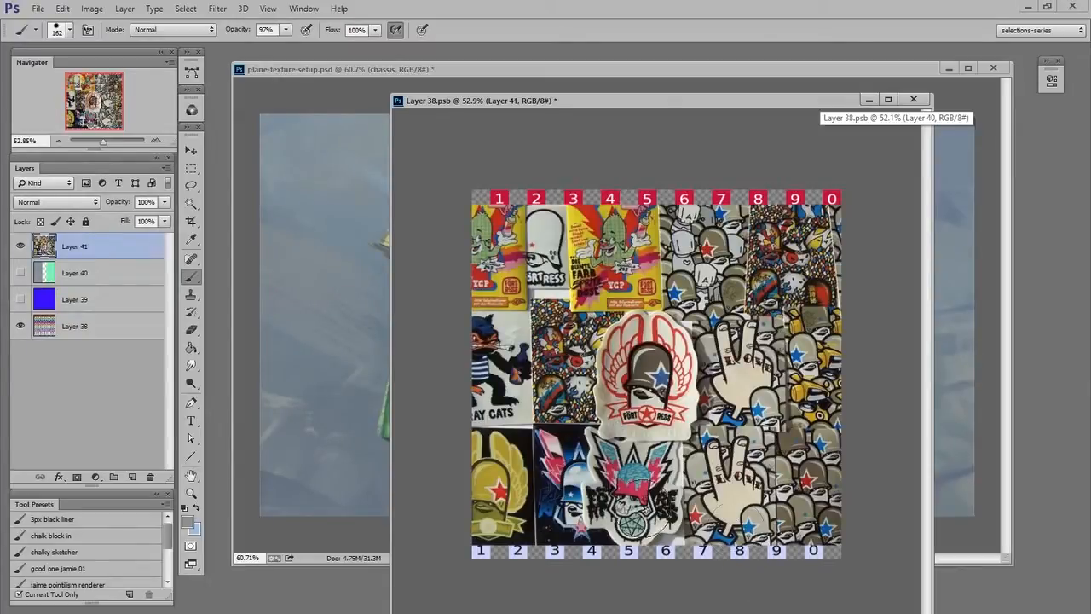
pyautogui.press('v')
pyautogui.hotkey('ctrl', 't')
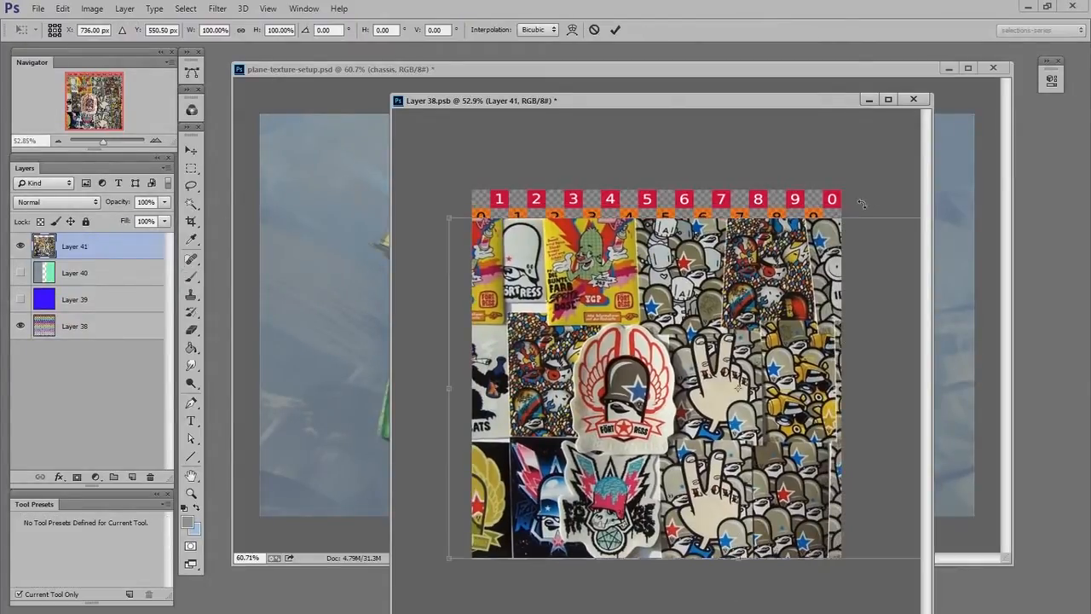
pyautogui.moveTo(629, 354); pyautogui.dragTo(650, 284)
pyautogui.moveTo(474, 491); pyautogui.dragTo(439, 549)
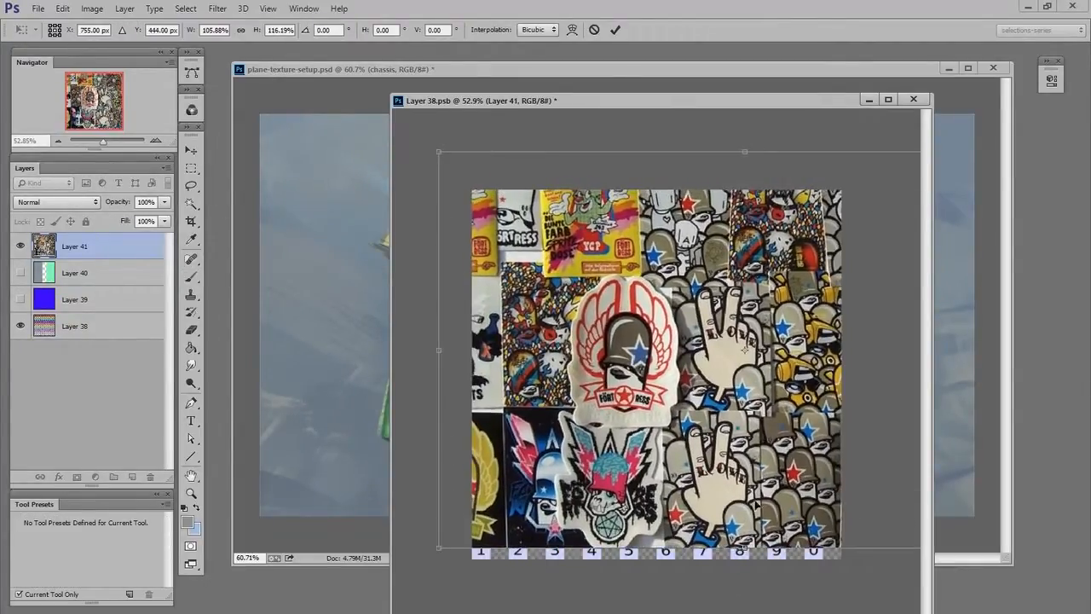
pyautogui.moveTo(777, 528); pyautogui.dragTo(755, 545)
pyautogui.press('Return')
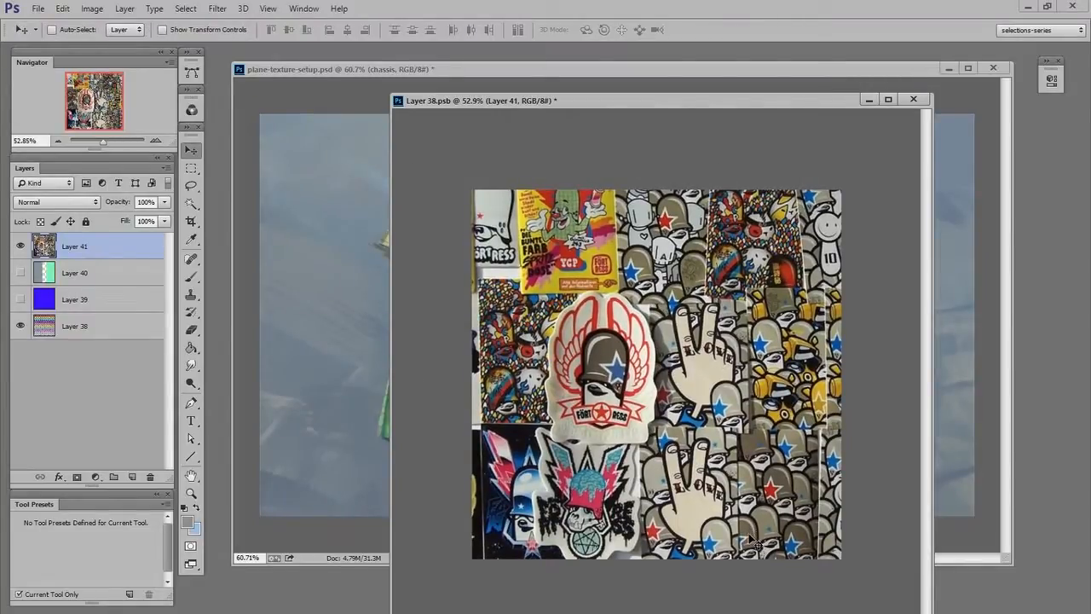
pyautogui.click(351, 540)
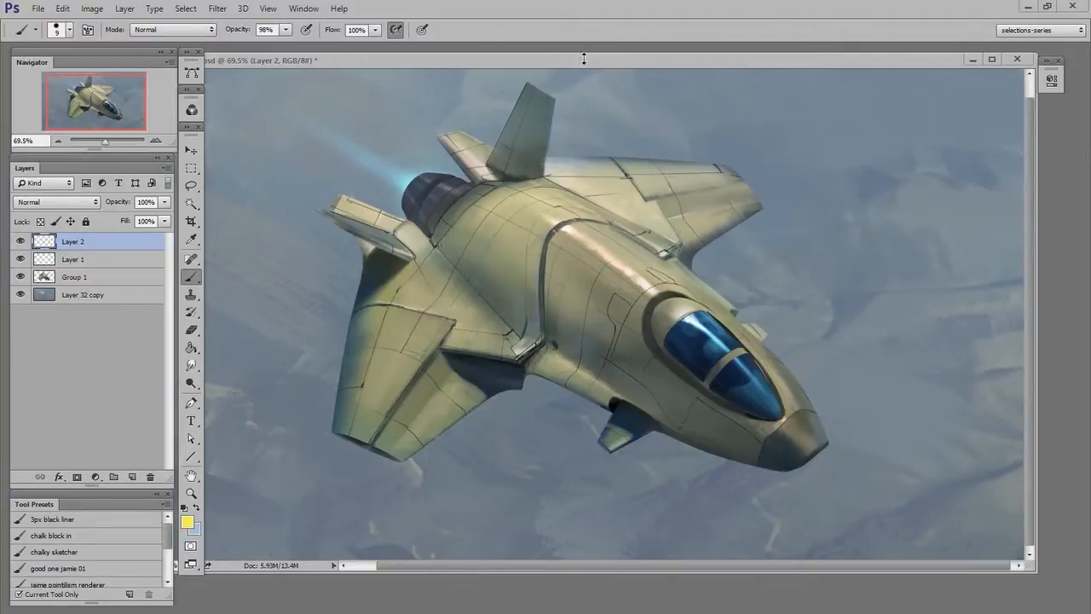
# Sketch yellow guide lines outlining the spaceship's fuselage, nose and wings on Layer 2.
pyautogui.moveTo(423, 253)
pyautogui.mouseDown()
pyautogui.moveTo(733, 477)
pyautogui.moveTo(834, 424)
pyautogui.moveTo(488, 175)
pyautogui.mouseUp()
pyautogui.moveTo(559, 186); pyautogui.dragTo(851, 413)
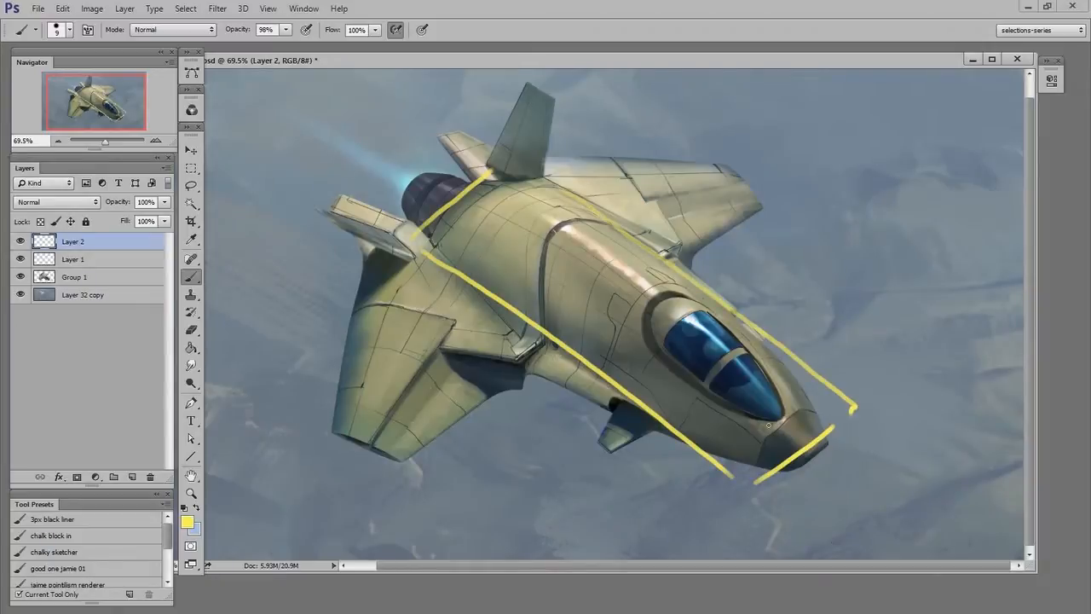
pyautogui.moveTo(551, 353); pyautogui.dragTo(399, 476)
pyautogui.moveTo(364, 270); pyautogui.dragTo(294, 416)
pyautogui.moveTo(303, 424); pyautogui.dragTo(433, 479)
pyautogui.moveTo(385, 270); pyautogui.dragTo(554, 355)
pyautogui.moveTo(563, 187); pyautogui.dragTo(671, 257)
pyautogui.moveTo(686, 263); pyautogui.dragTo(767, 204)
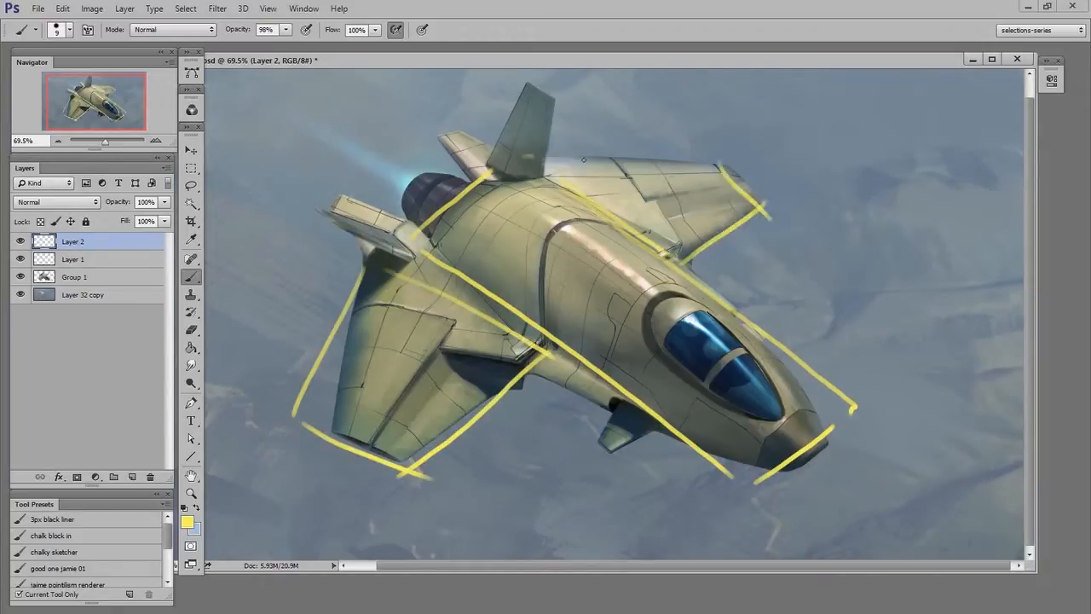
pyautogui.moveTo(524, 156); pyautogui.dragTo(733, 172)
# Erase the stray stroke at the tip of the right wing.
pyautogui.press('e')
pyautogui.keyDown('alt'); pyautogui.rightClick(890, 260); pyautogui.keyUp('alt')
pyautogui.moveTo(768, 232); pyautogui.dragTo(782, 206)
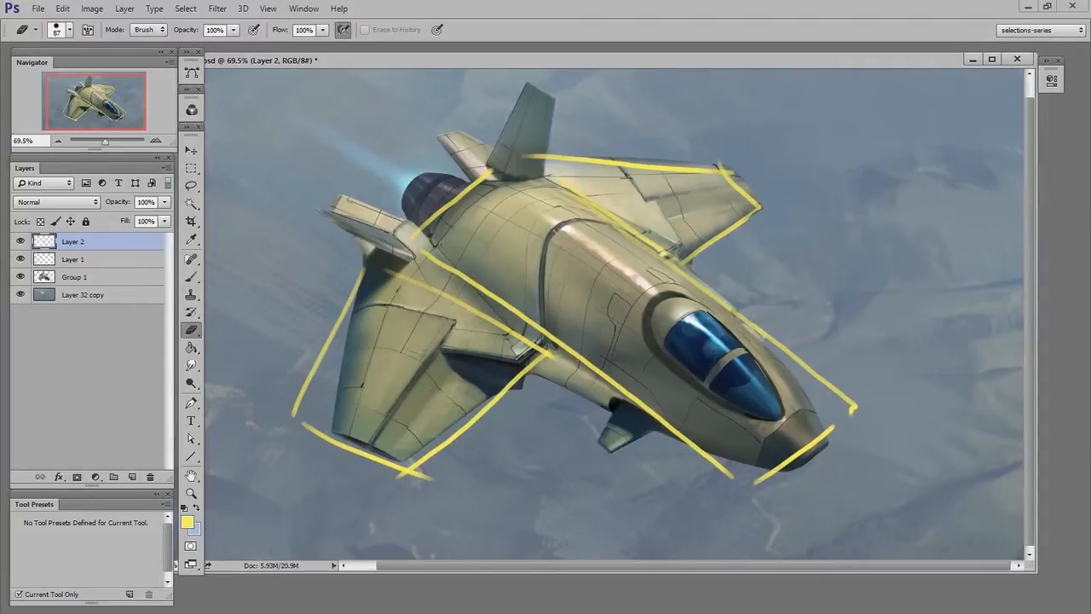
# Draw curved cross-section lines around the fuselage and over the cockpit.
pyautogui.press('b')
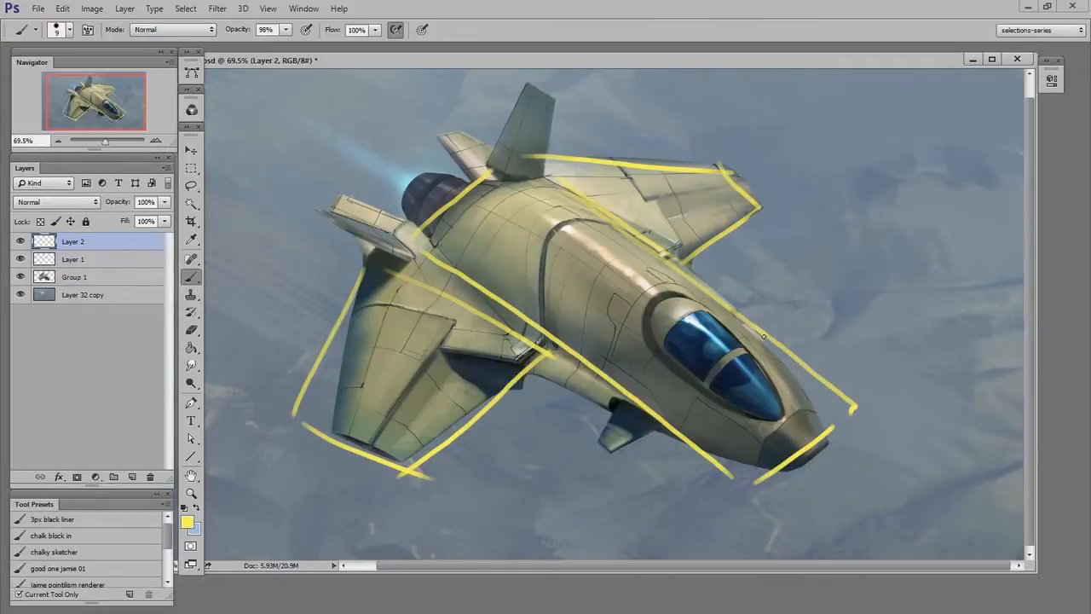
pyautogui.moveTo(752, 327)
pyautogui.mouseDown()
pyautogui.moveTo(727, 321)
pyautogui.moveTo(702, 334)
pyautogui.moveTo(656, 401)
pyautogui.mouseUp()
pyautogui.moveTo(631, 237)
pyautogui.mouseDown()
pyautogui.moveTo(600, 220)
pyautogui.moveTo(568, 232)
pyautogui.moveTo(520, 314)
pyautogui.mouseUp()
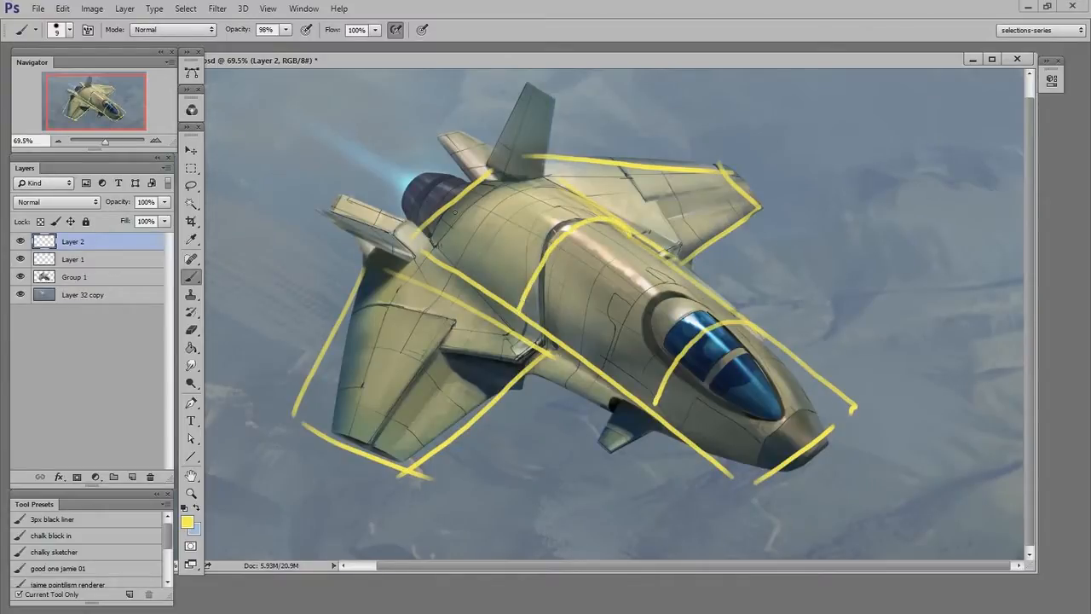
pyautogui.moveTo(433, 218)
pyautogui.mouseDown()
pyautogui.moveTo(534, 263)
pyautogui.moveTo(644, 334)
pyautogui.moveTo(783, 465)
pyautogui.mouseUp()
pyautogui.moveTo(483, 177)
pyautogui.mouseDown()
pyautogui.moveTo(567, 208)
pyautogui.moveTo(650, 260)
pyautogui.moveTo(819, 416)
pyautogui.mouseUp()
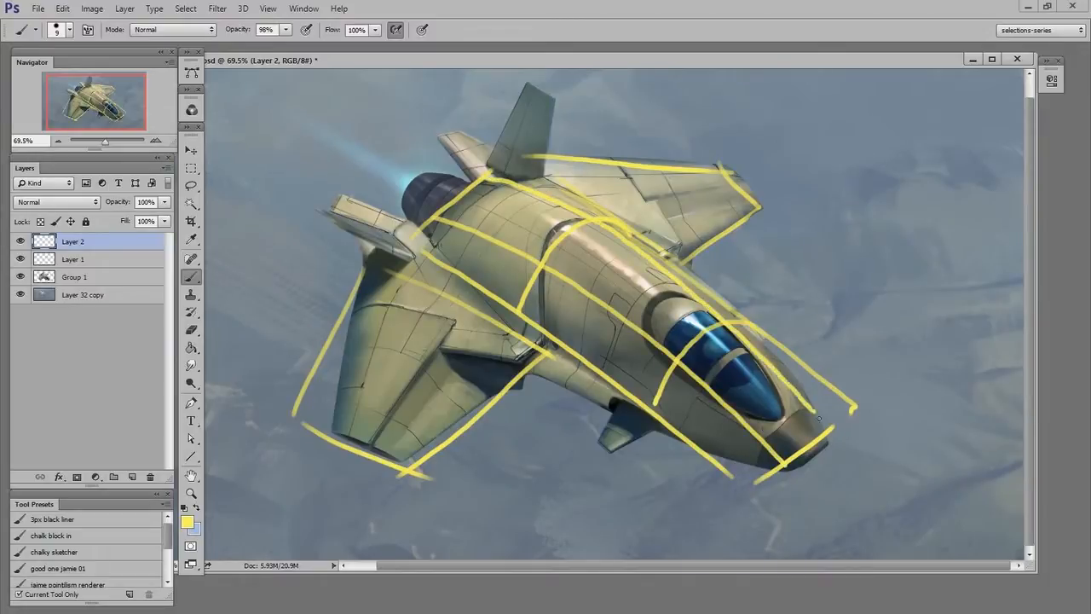
# Refine the nose guides by erasing stray strokes and drawing curved contour lines around it.
pyautogui.press('e')
pyautogui.moveTo(756, 298)
pyautogui.mouseDown()
pyautogui.moveTo(881, 419)
pyautogui.moveTo(895, 469)
pyautogui.mouseUp()
pyautogui.press('b')
pyautogui.moveTo(758, 333)
pyautogui.mouseDown()
pyautogui.moveTo(834, 434)
pyautogui.moveTo(802, 475)
pyautogui.moveTo(756, 488)
pyautogui.mouseUp()
pyautogui.press('e')
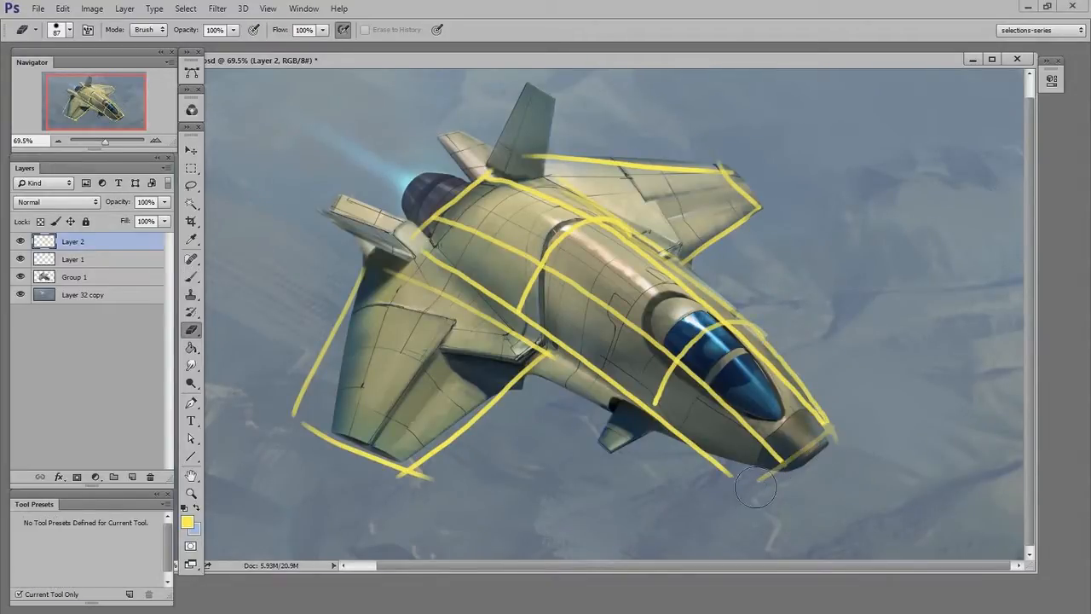
pyautogui.press('b')
pyautogui.moveTo(834, 427)
pyautogui.mouseDown()
pyautogui.moveTo(802, 428)
pyautogui.moveTo(754, 488)
pyautogui.moveTo(831, 429)
pyautogui.moveTo(780, 459)
pyautogui.moveTo(753, 490)
pyautogui.moveTo(729, 480)
pyautogui.mouseUp()
pyautogui.press('e')
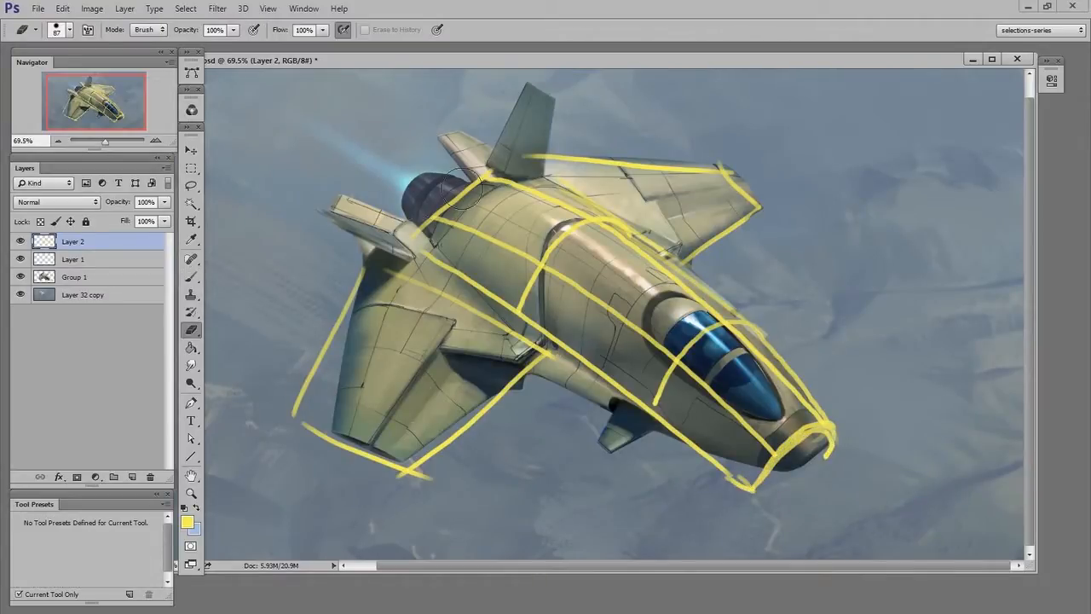
# Redraw the rear fuselage contour and the left wing's leading edge line.
pyautogui.moveTo(461, 189); pyautogui.dragTo(448, 213)
pyautogui.press('b')
pyautogui.moveTo(541, 175)
pyautogui.mouseDown()
pyautogui.moveTo(456, 194)
pyautogui.moveTo(422, 273)
pyautogui.moveTo(296, 415)
pyautogui.mouseUp()
pyautogui.press('e')
pyautogui.press('b')
pyautogui.moveTo(365, 269); pyautogui.dragTo(329, 426)
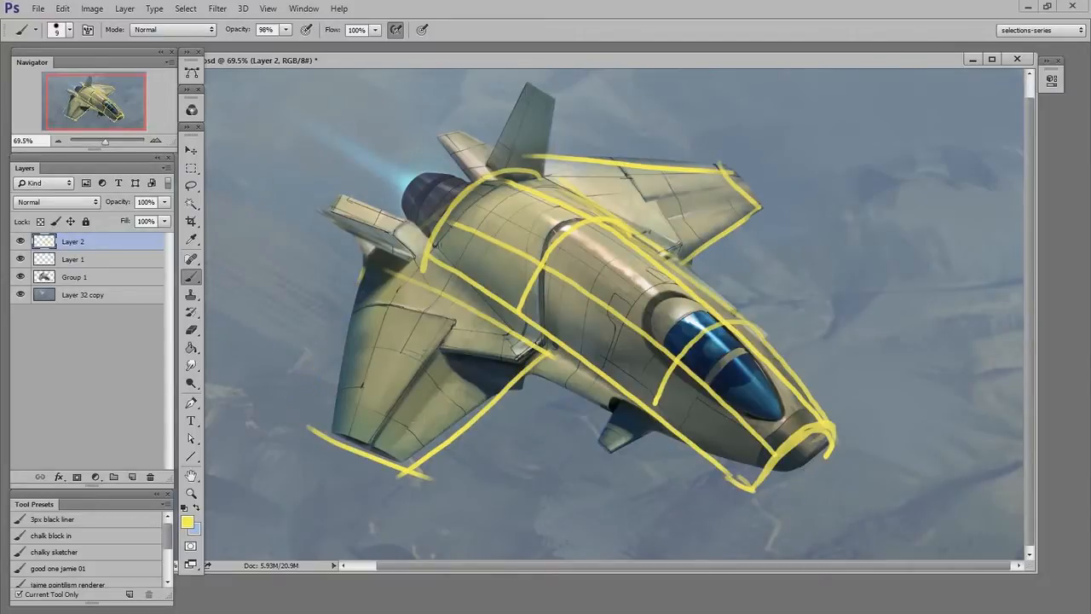
# Add curved cross-section lines across the left wing and redraw its outer edges.
pyautogui.moveTo(353, 312); pyautogui.dragTo(504, 399)
pyautogui.moveTo(344, 373); pyautogui.dragTo(465, 444)
pyautogui.press('e')
pyautogui.moveTo(298, 426)
pyautogui.mouseDown()
pyautogui.moveTo(427, 485)
pyautogui.moveTo(488, 440)
pyautogui.mouseUp()
pyautogui.press('b')
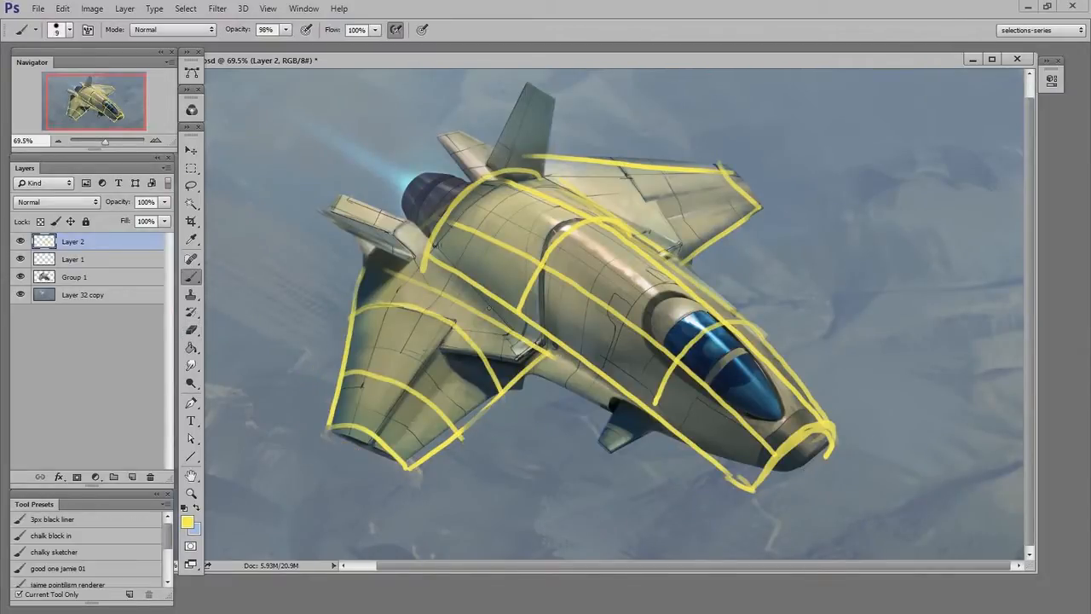
pyautogui.moveTo(482, 313); pyautogui.dragTo(379, 444)
pyautogui.moveTo(394, 269); pyautogui.dragTo(343, 433)
# Redraw the right wing's outline and add curved cross-section lines across it.
pyautogui.press('e')
pyautogui.moveTo(527, 154); pyautogui.dragTo(743, 161)
pyautogui.press('b')
pyautogui.moveTo(563, 159)
pyautogui.mouseDown()
pyautogui.moveTo(665, 225)
pyautogui.moveTo(683, 263)
pyautogui.mouseUp()
pyautogui.moveTo(655, 163); pyautogui.dragTo(721, 242)
pyautogui.moveTo(543, 155)
pyautogui.mouseDown()
pyautogui.moveTo(688, 163)
pyautogui.moveTo(755, 223)
pyautogui.mouseUp()
pyautogui.moveTo(574, 179); pyautogui.dragTo(714, 175)
pyautogui.moveTo(631, 234)
pyautogui.mouseDown()
pyautogui.moveTo(768, 192)
pyautogui.moveTo(762, 181)
pyautogui.moveTo(751, 189)
pyautogui.moveTo(755, 219)
pyautogui.mouseUp()
pyautogui.press('e')
pyautogui.press('b')
pyautogui.press('e')
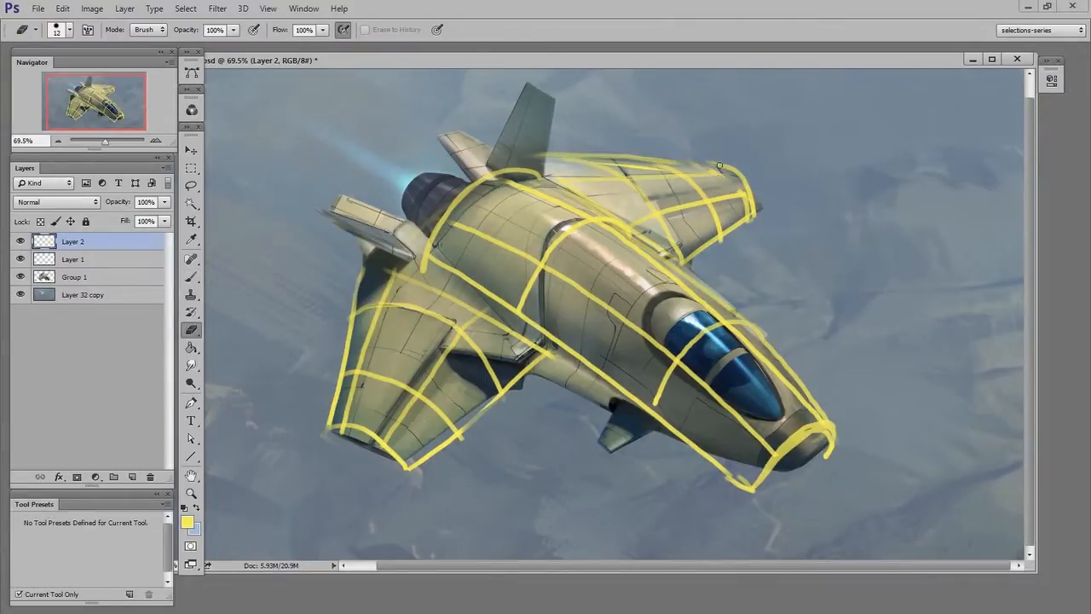
pyautogui.press('b')
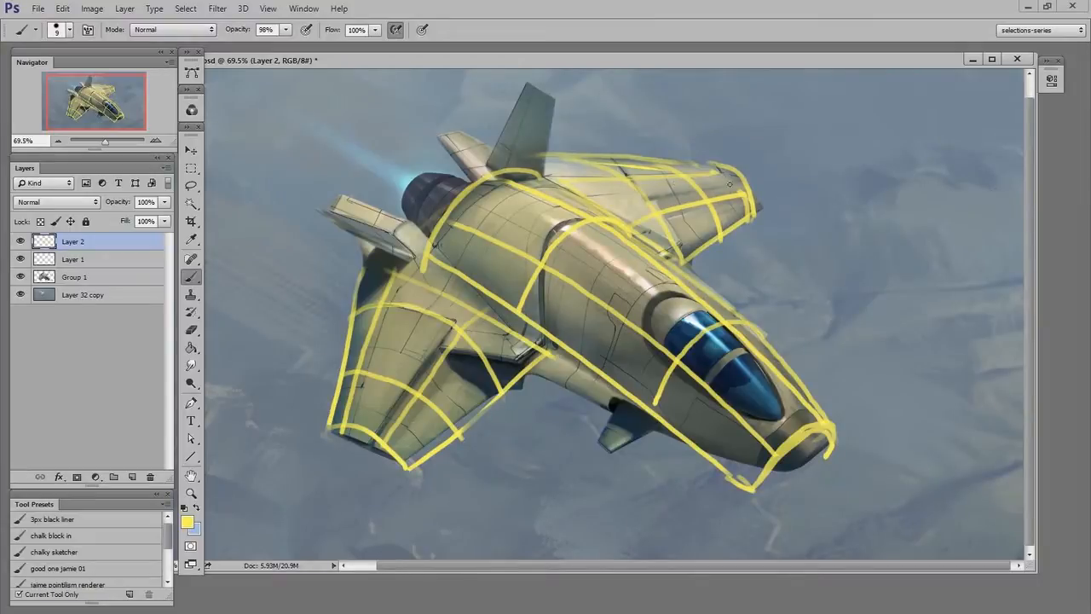
pyautogui.moveTo(746, 174); pyautogui.dragTo(751, 222)
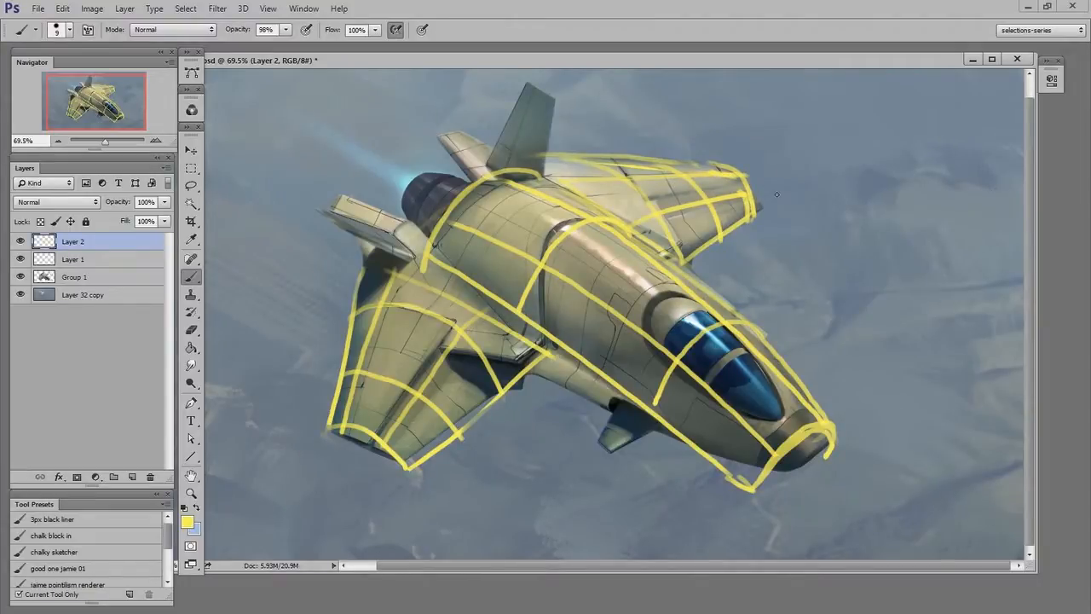